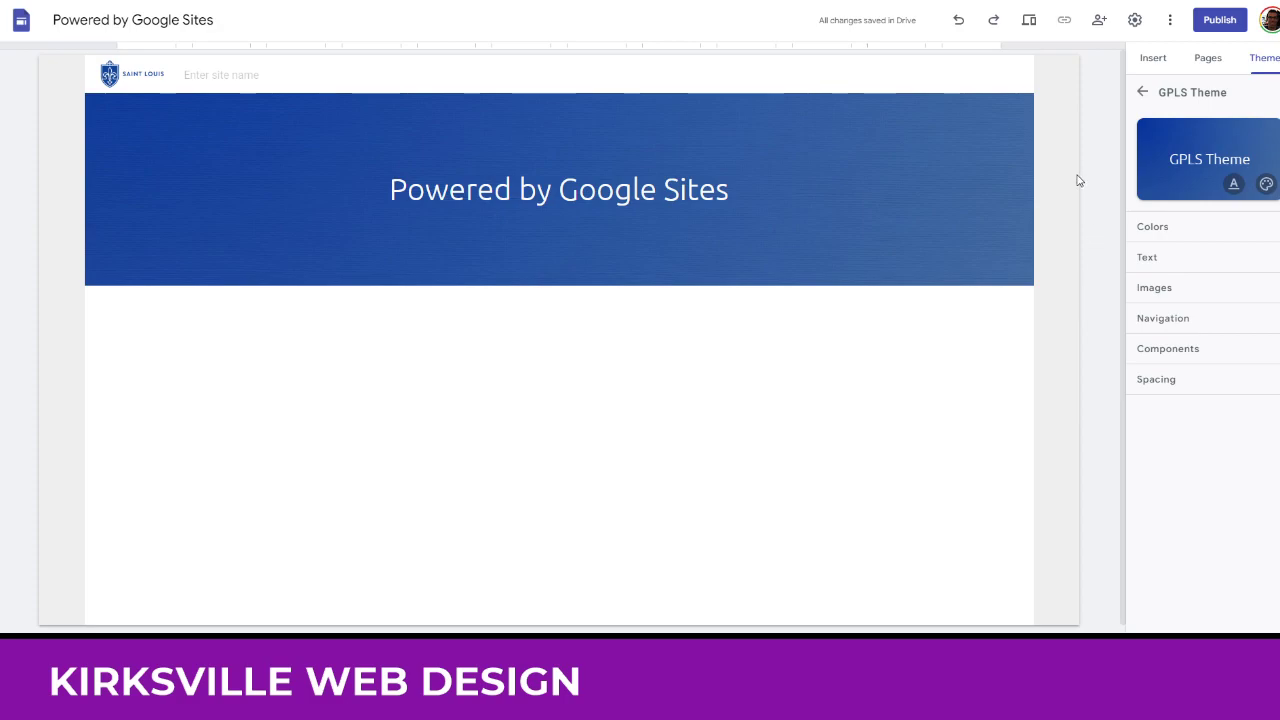
- Set the site's web address to poweredbygsites and open the custom domain settings
click(1214, 20)
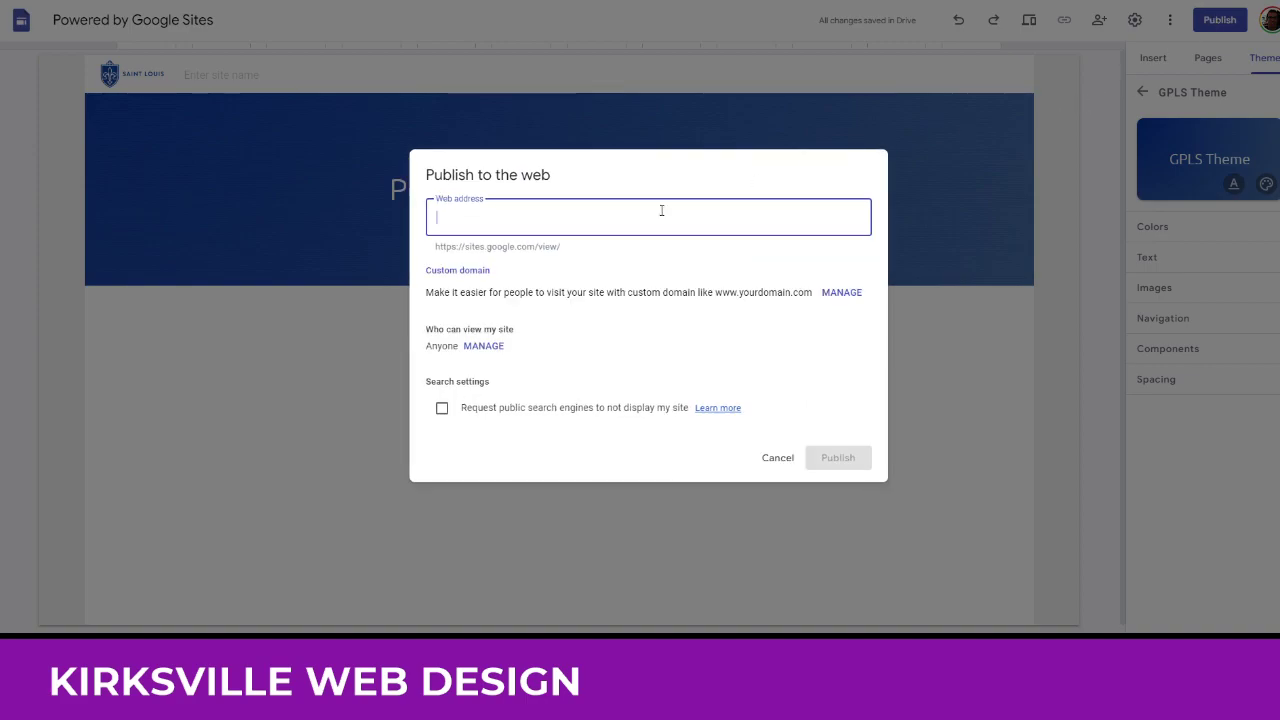
text(poweredbygsites)
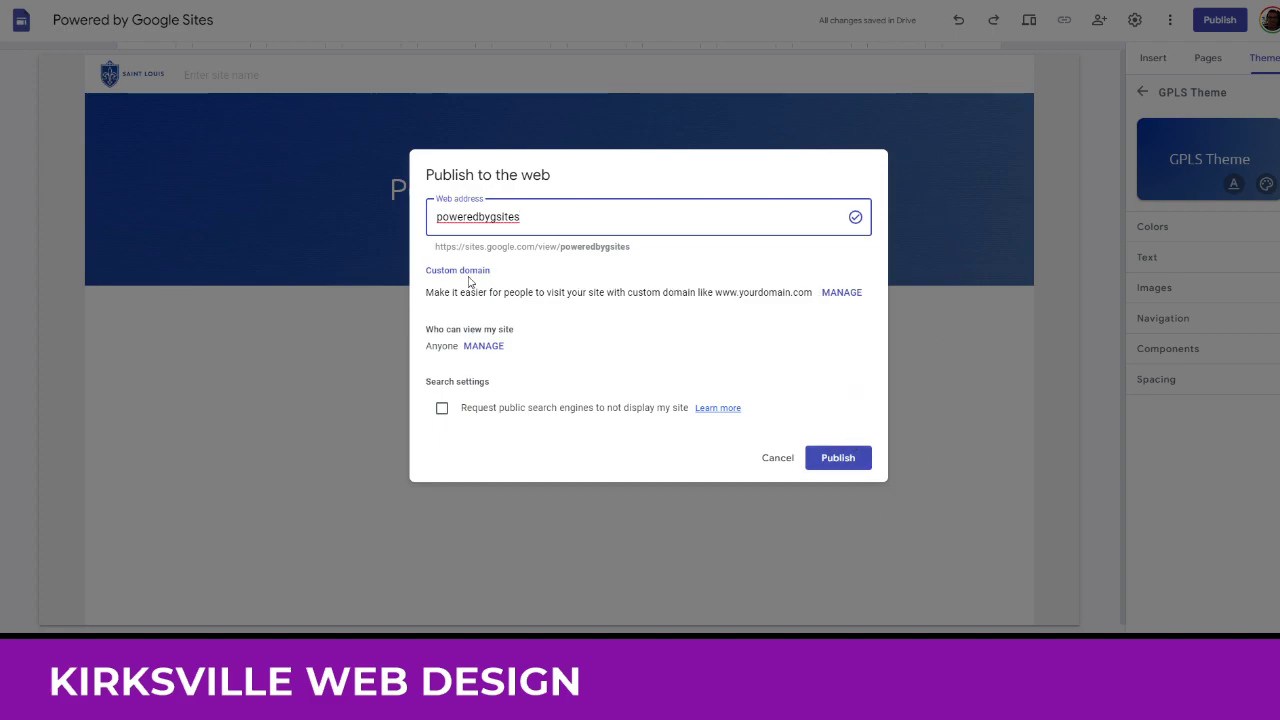
click(842, 293)
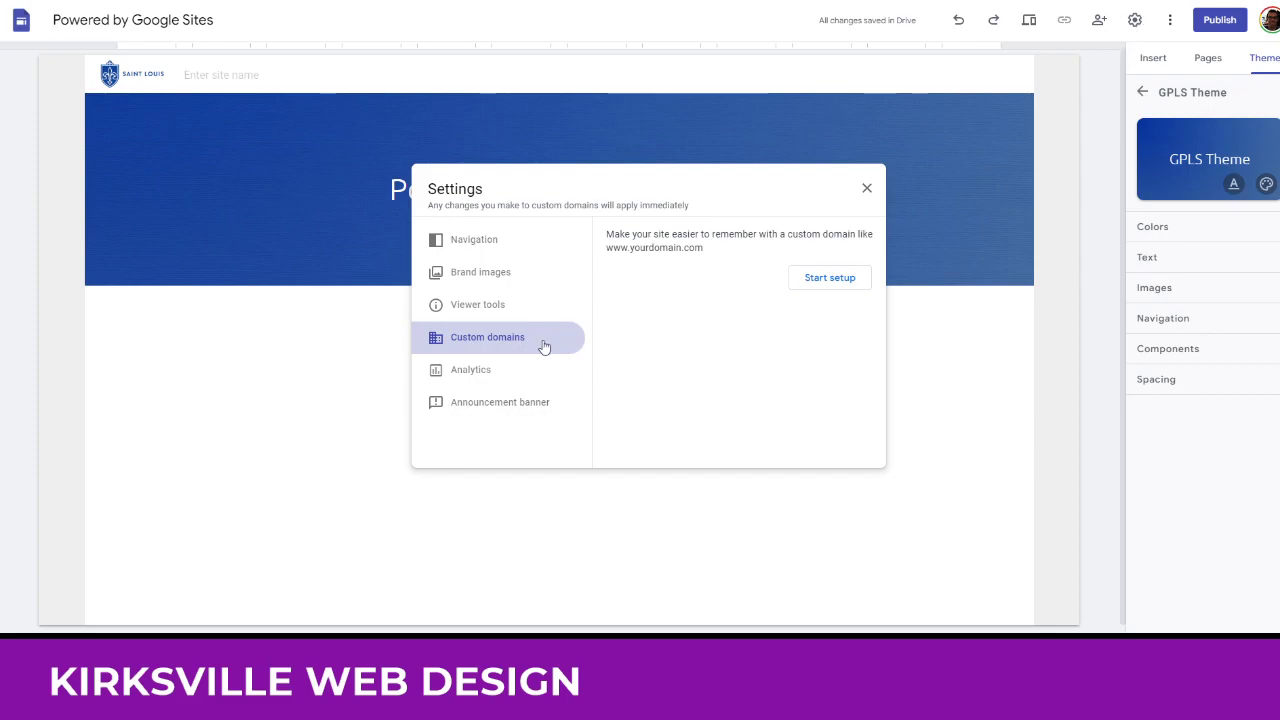
- Begin custom domain setup using a domain from a third-party registrar
click(828, 280)
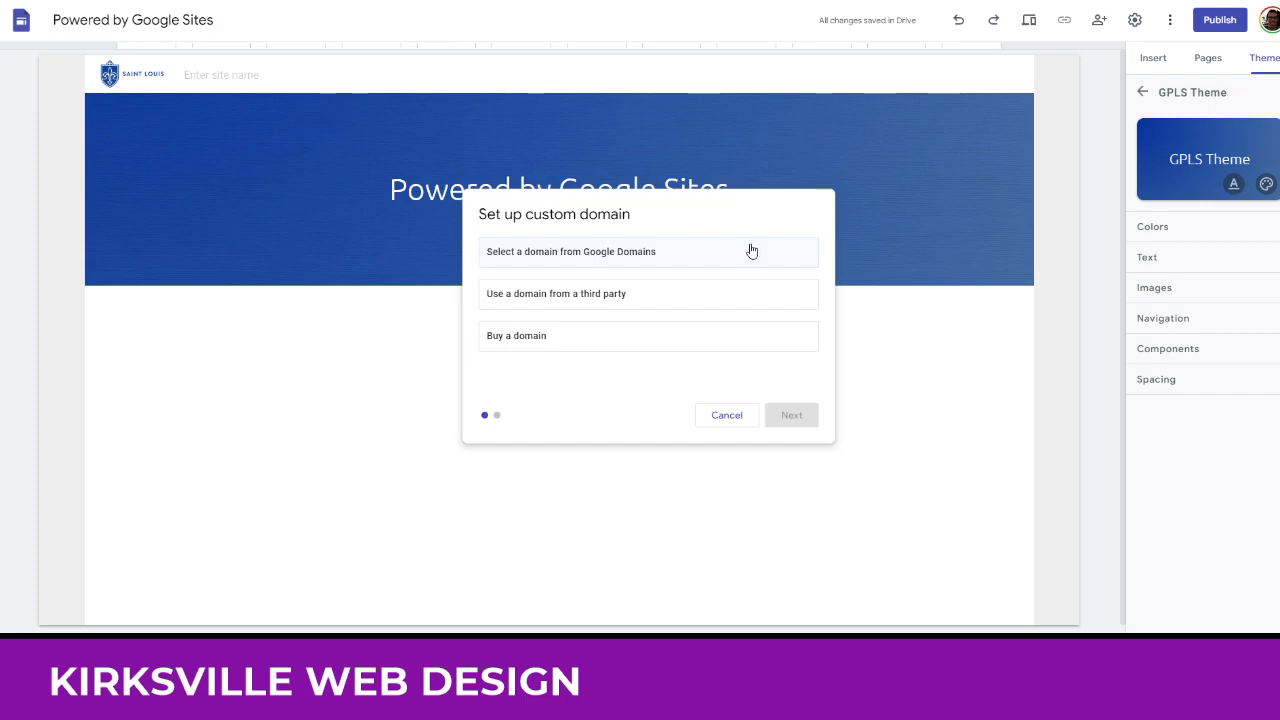
click(654, 296)
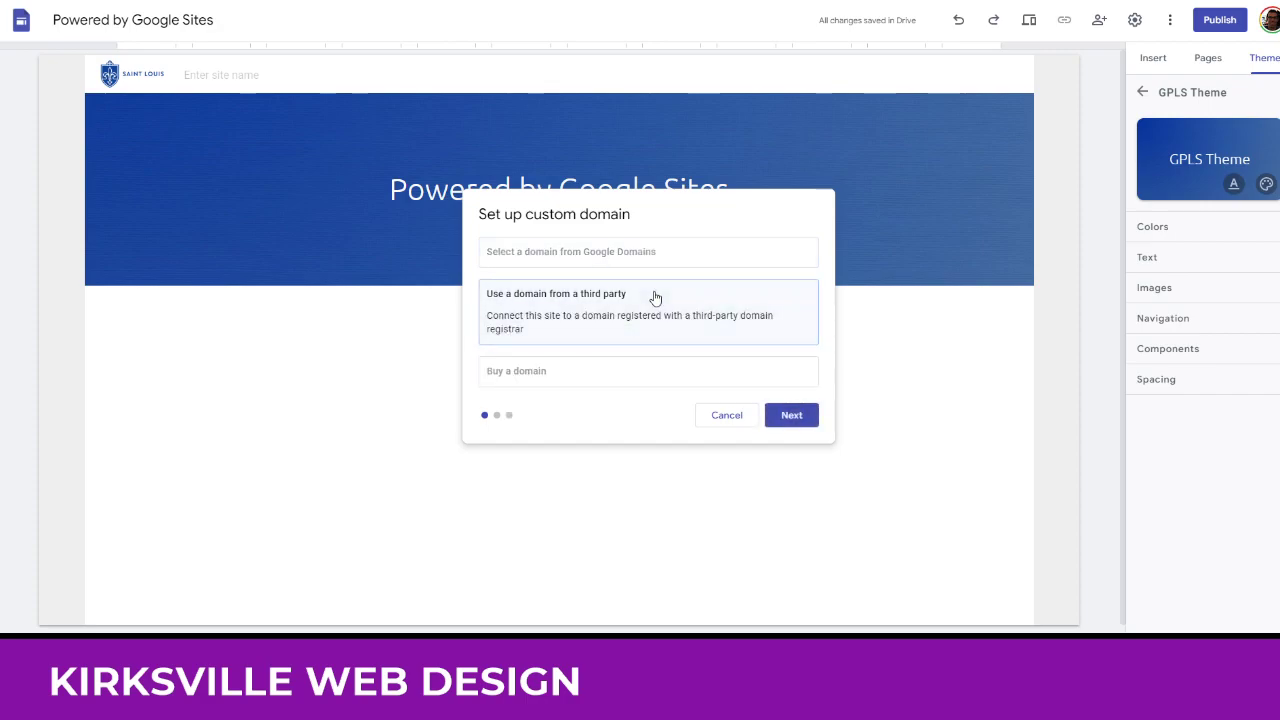
click(791, 415)
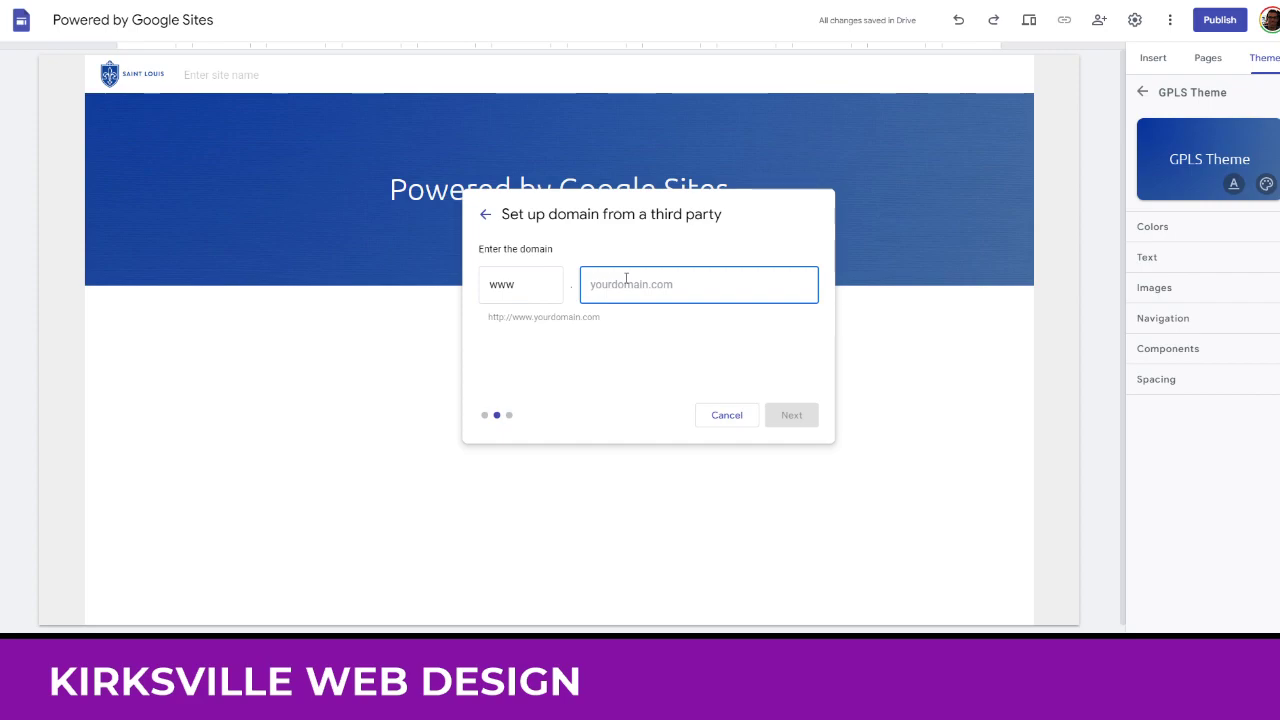
- Enter poweredbygooglesites.com as the domain after the www prefix
double_click(523, 284)
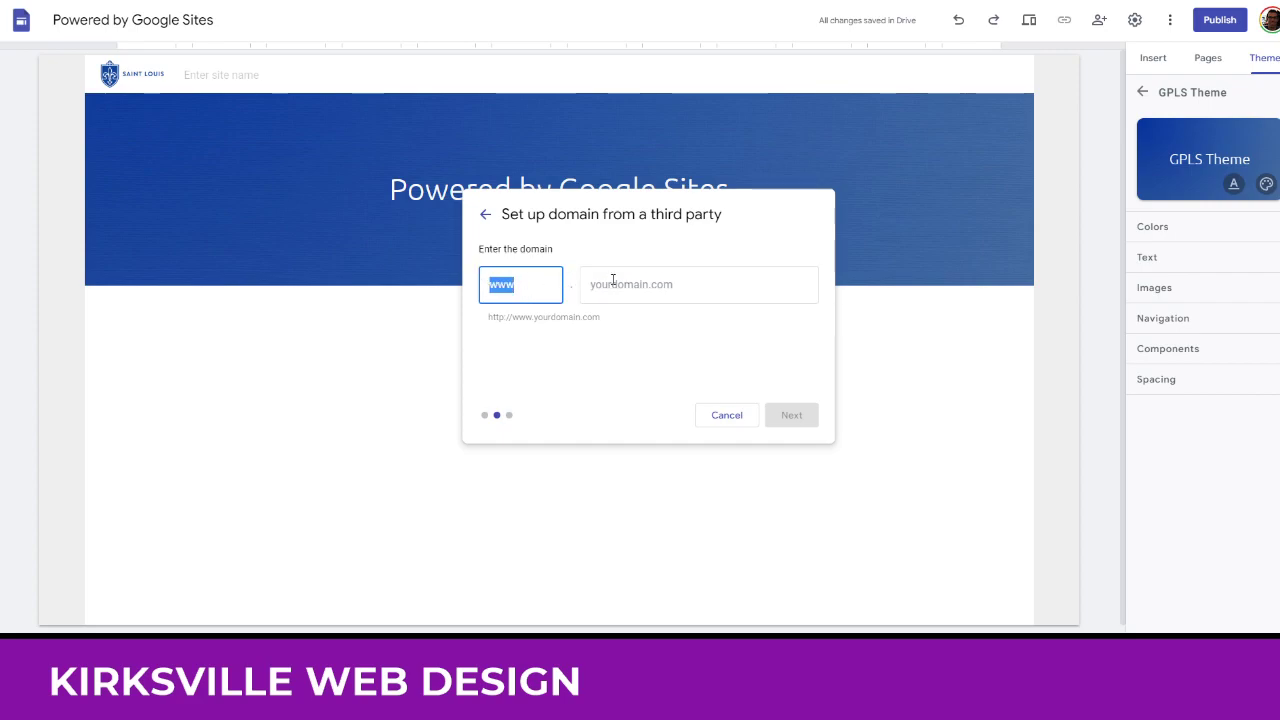
click(617, 284)
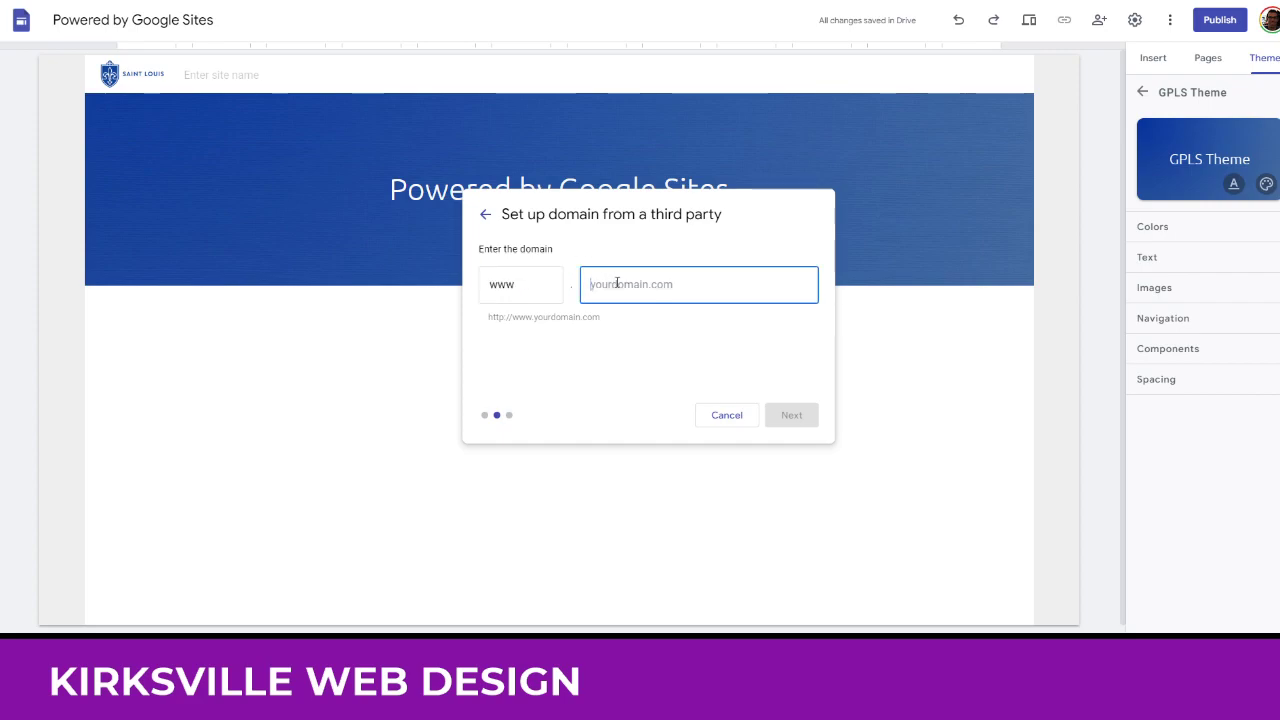
text(powere)
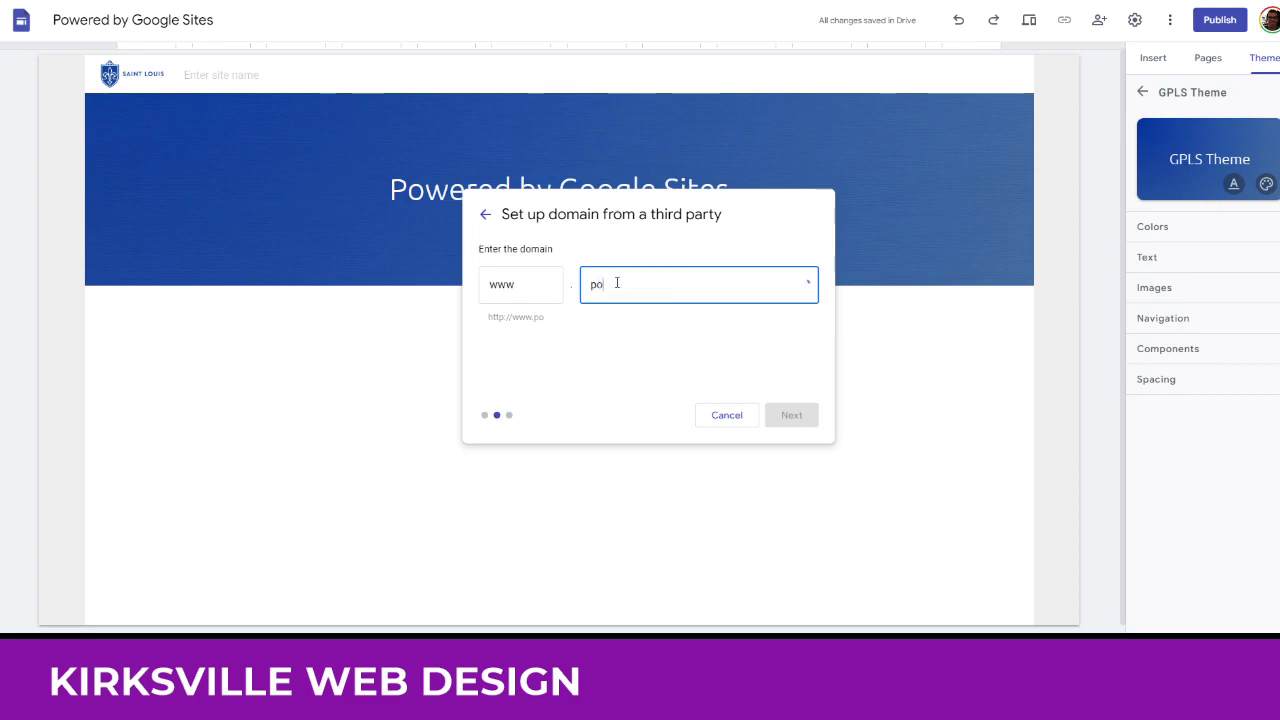
text(dbygooglesites.com)
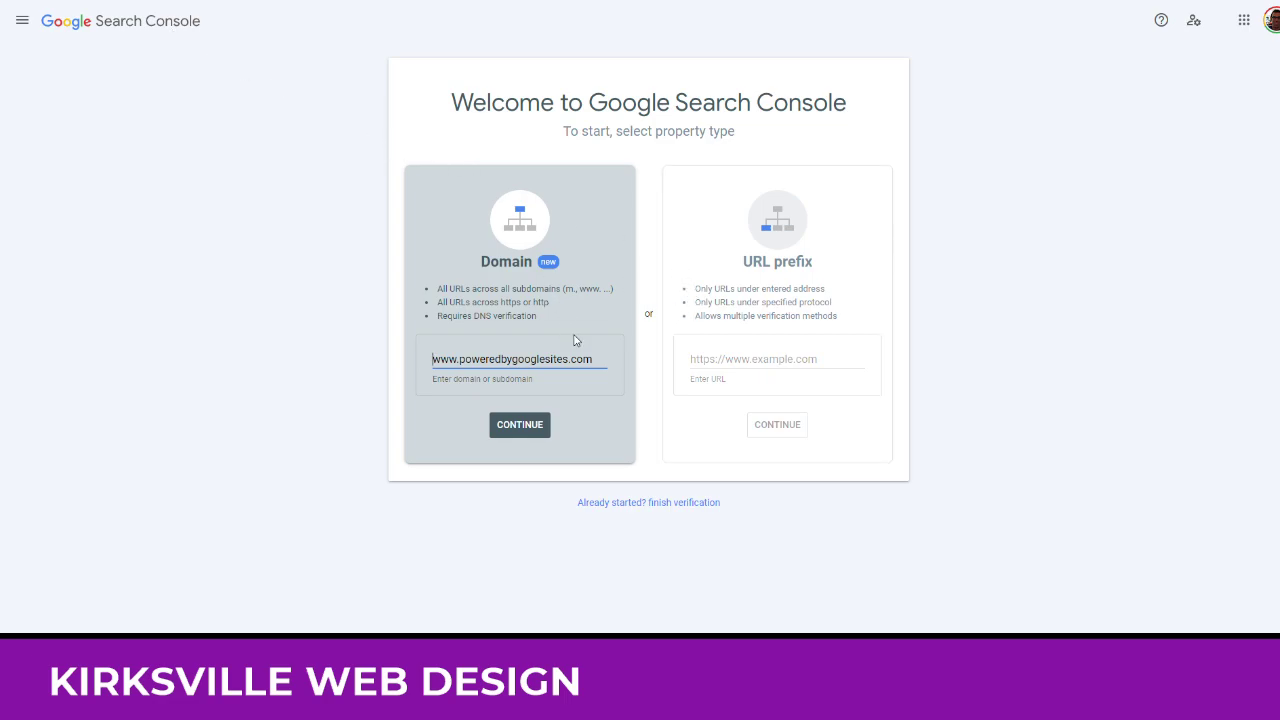
triple_click(561, 359)
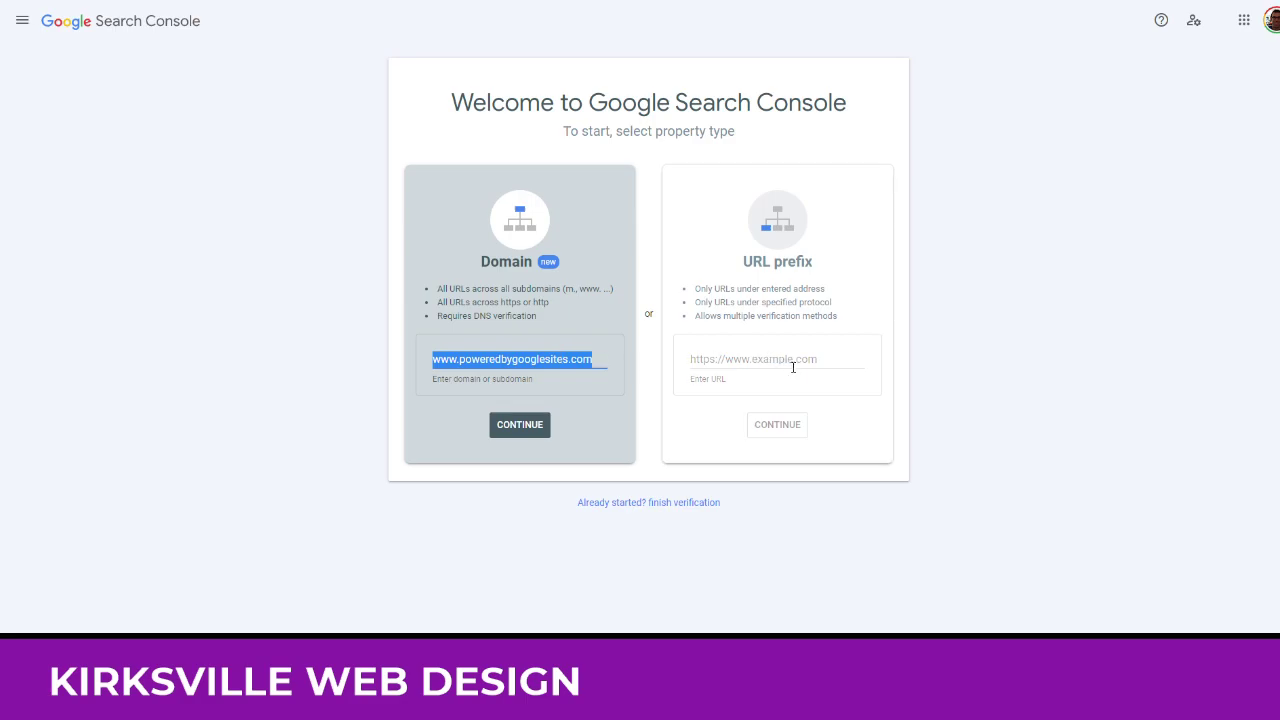
click(508, 360)
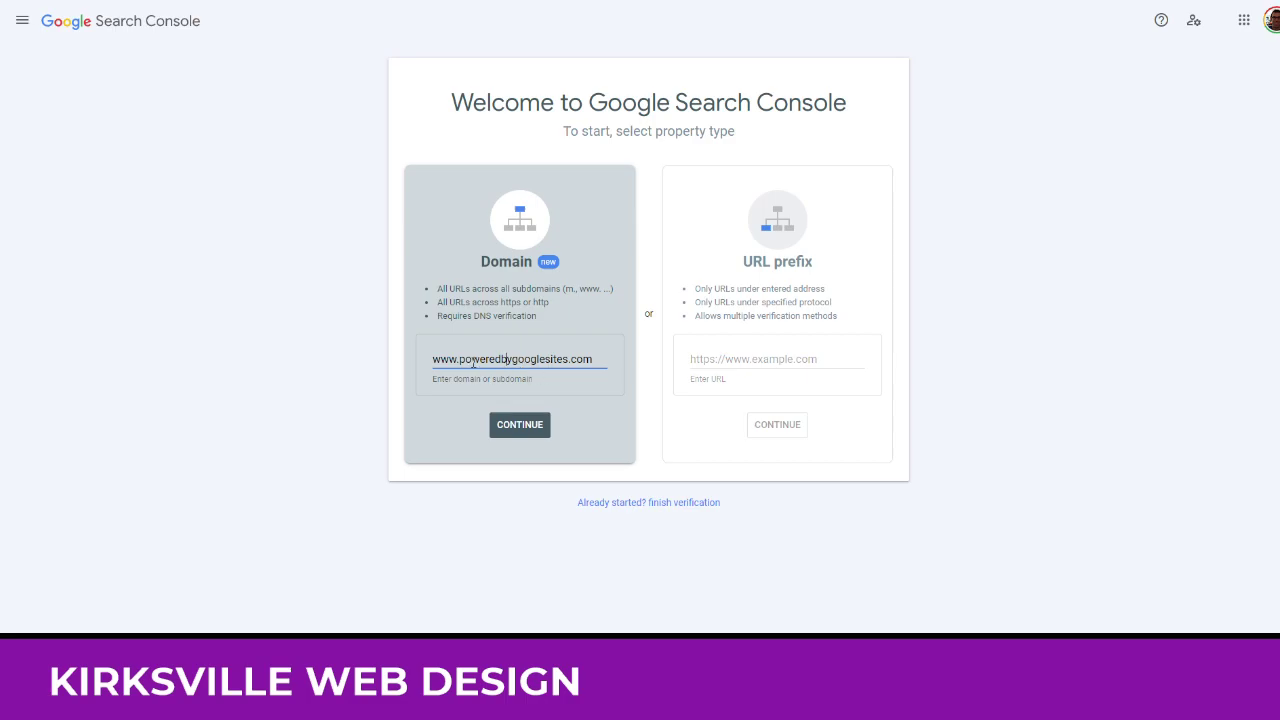
drag(461, 360, 415, 362)
key(BackSpace)
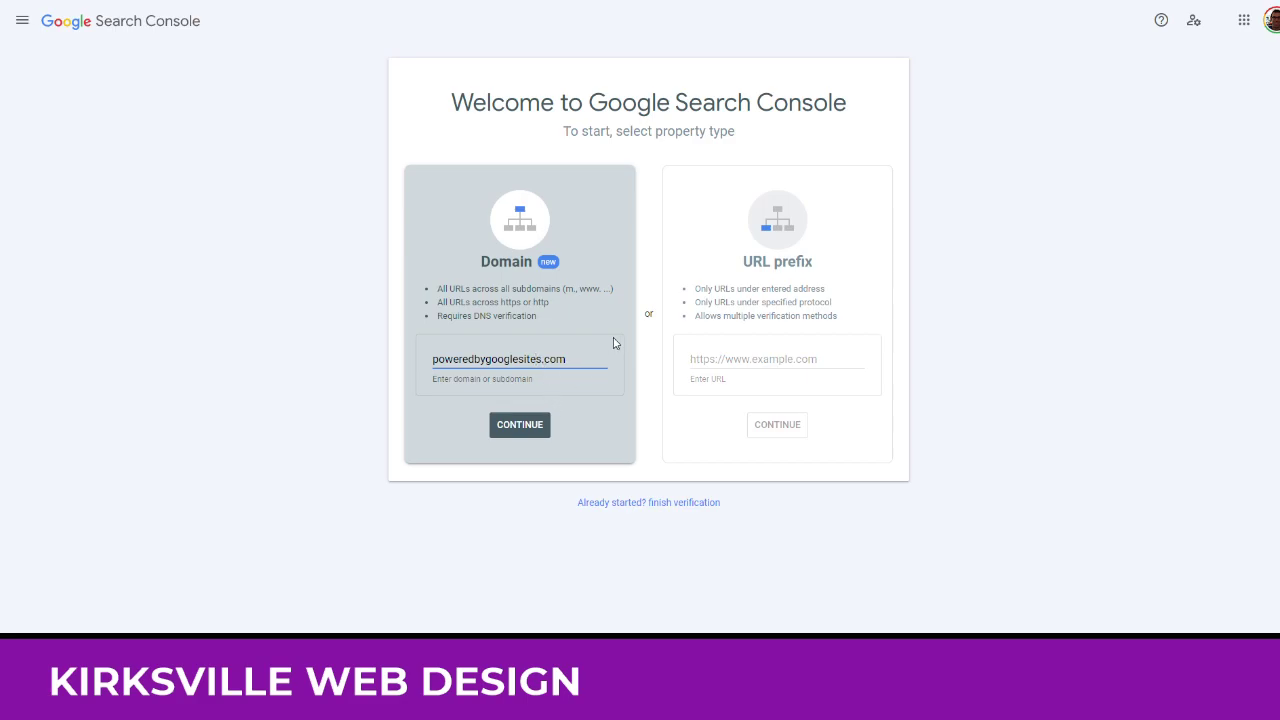
- Submit the poweredbygooglesites.com property and pick GoDaddy.com as the DNS provider for verification
click(531, 431)
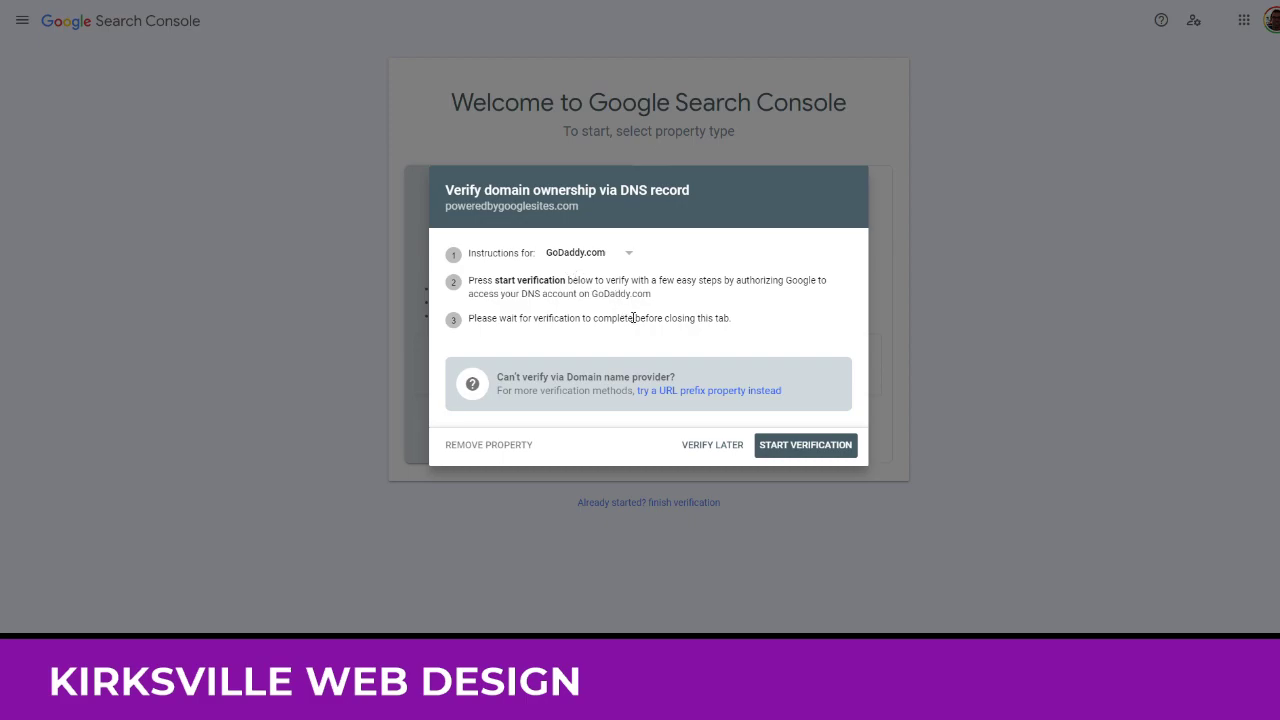
click(613, 256)
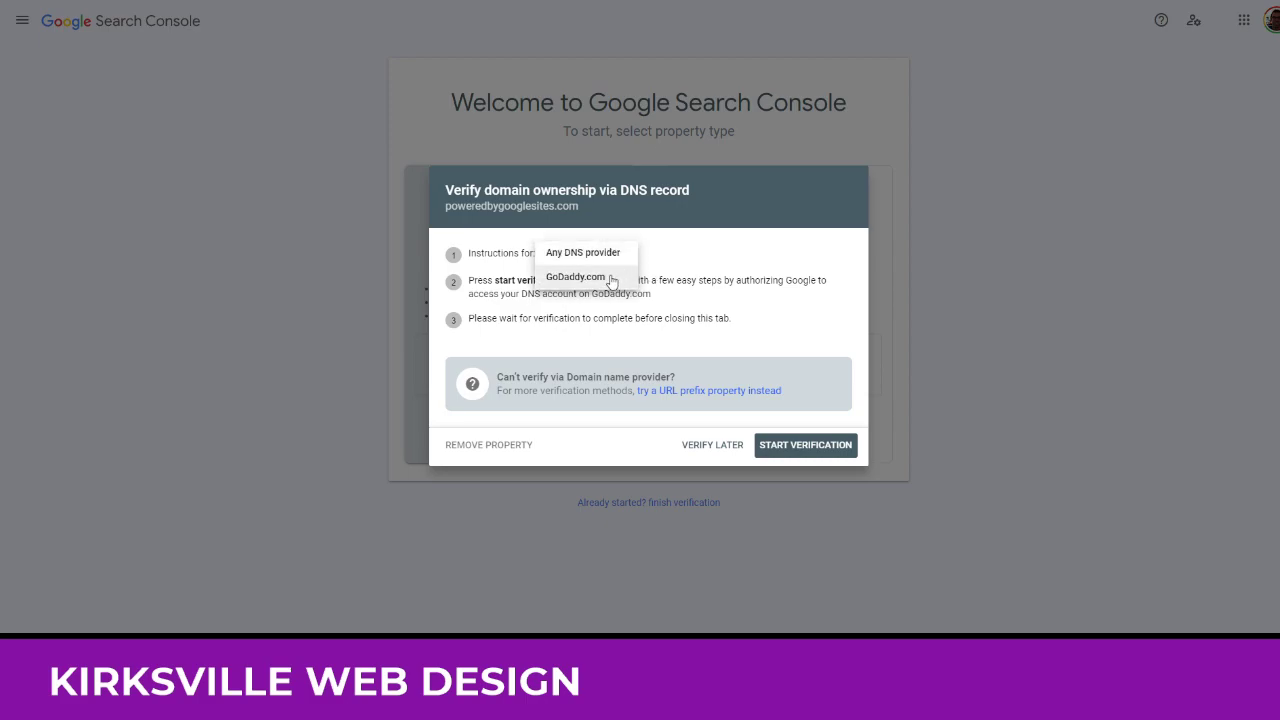
click(590, 278)
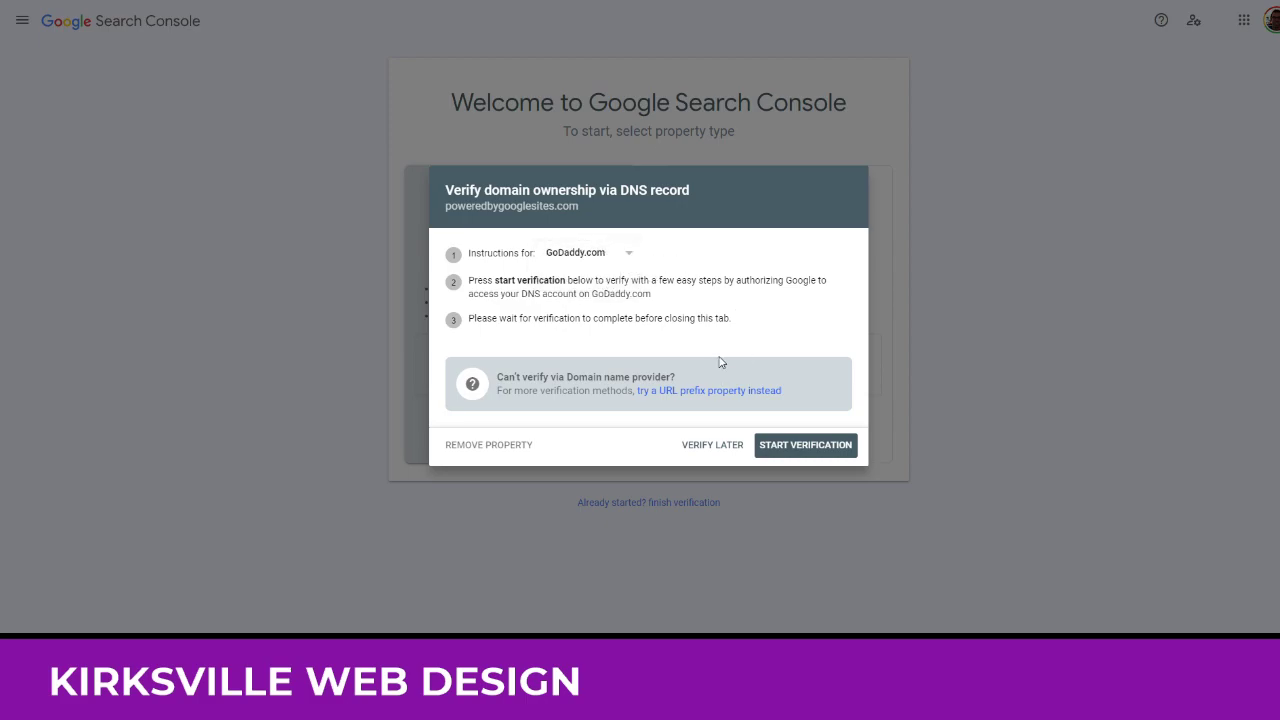
click(615, 260)
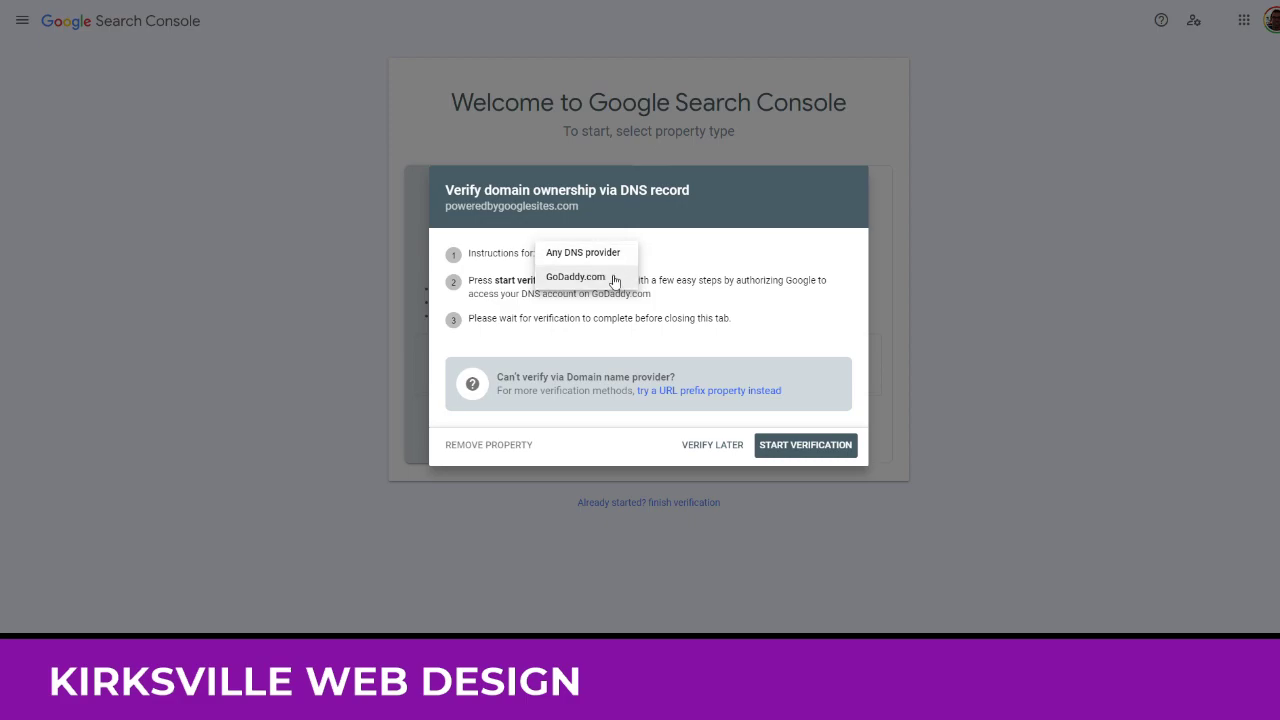
click(608, 278)
click(612, 260)
click(606, 251)
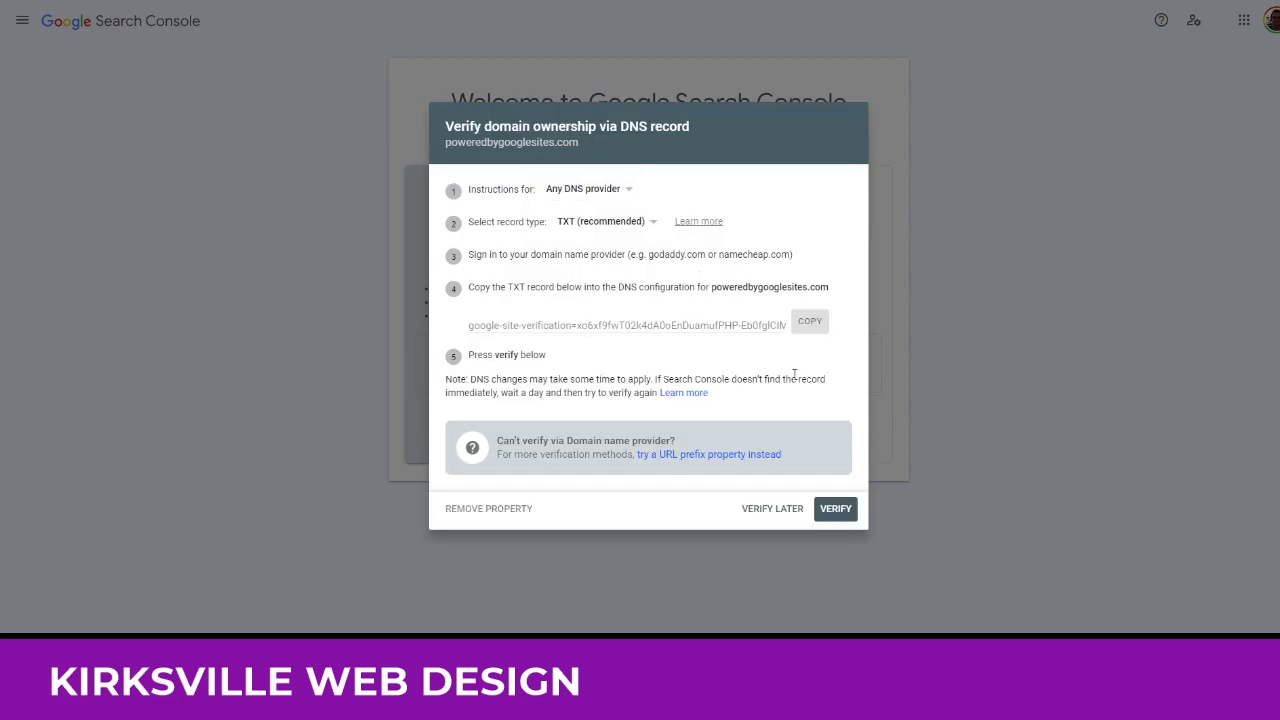
click(584, 192)
click(588, 194)
click(588, 194)
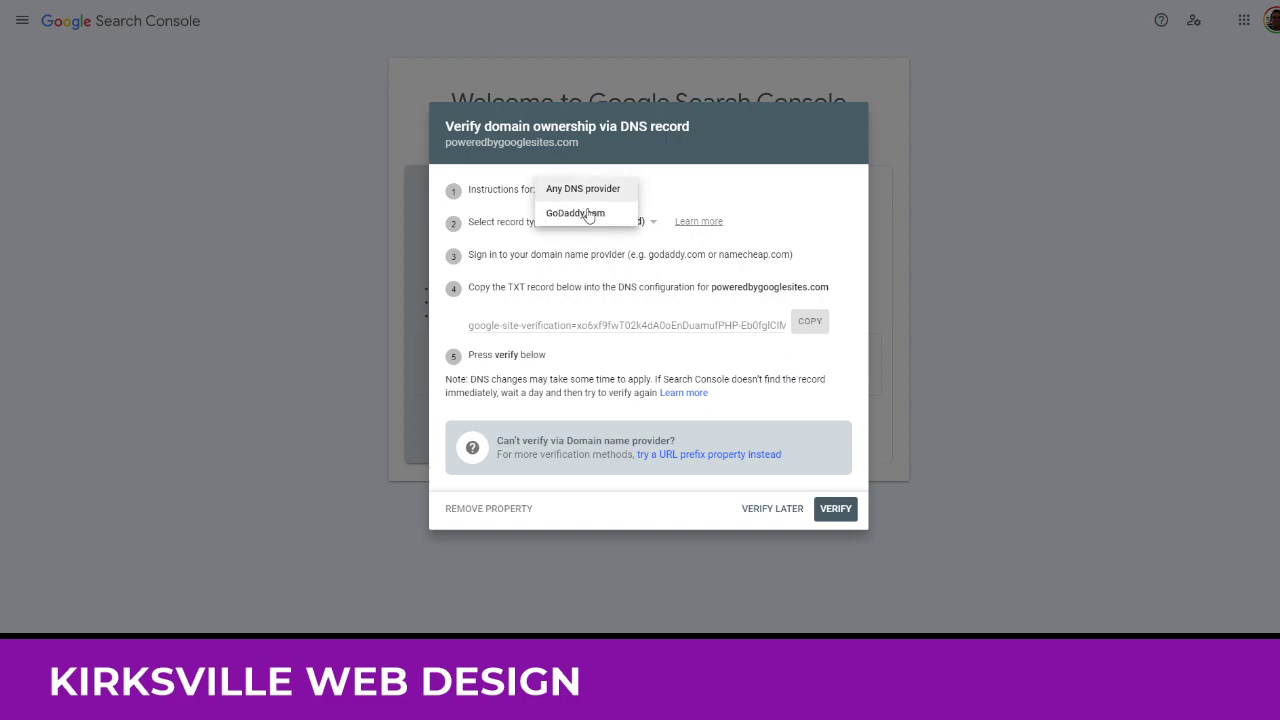
click(588, 216)
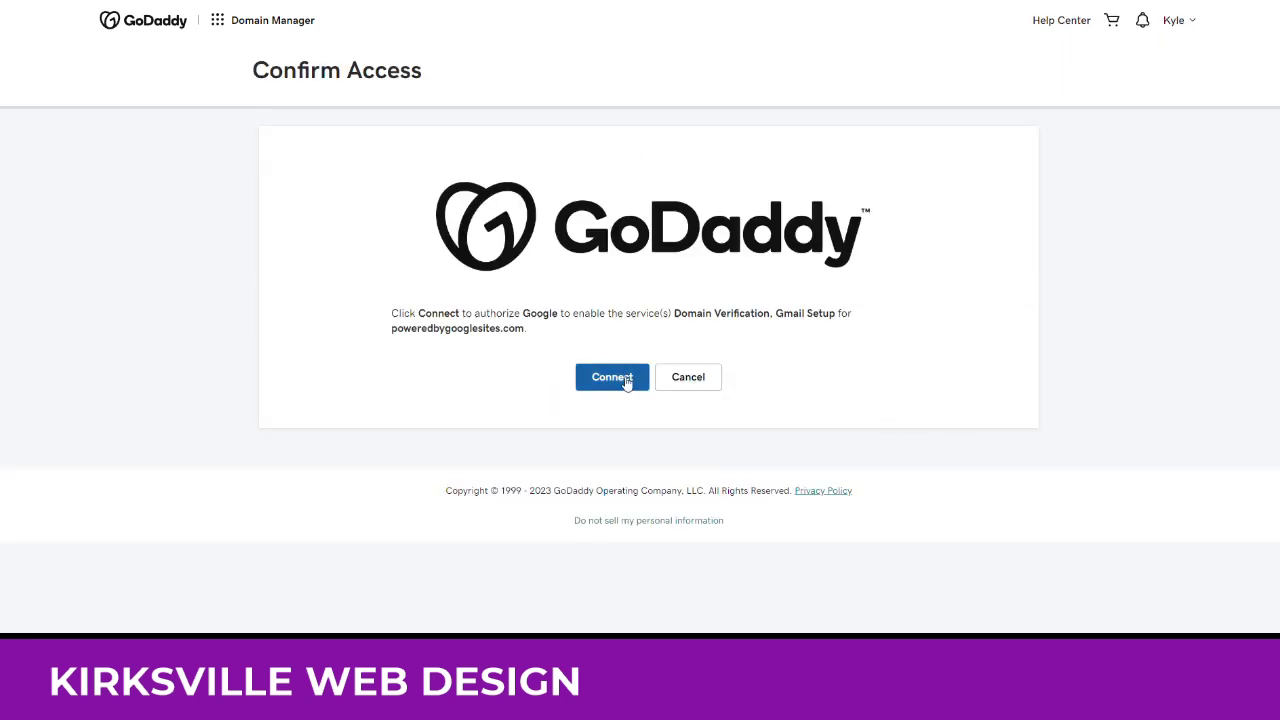
- Authorize Google's access to poweredbygooglesites.com on GoDaddy's Confirm Access page
click(626, 381)
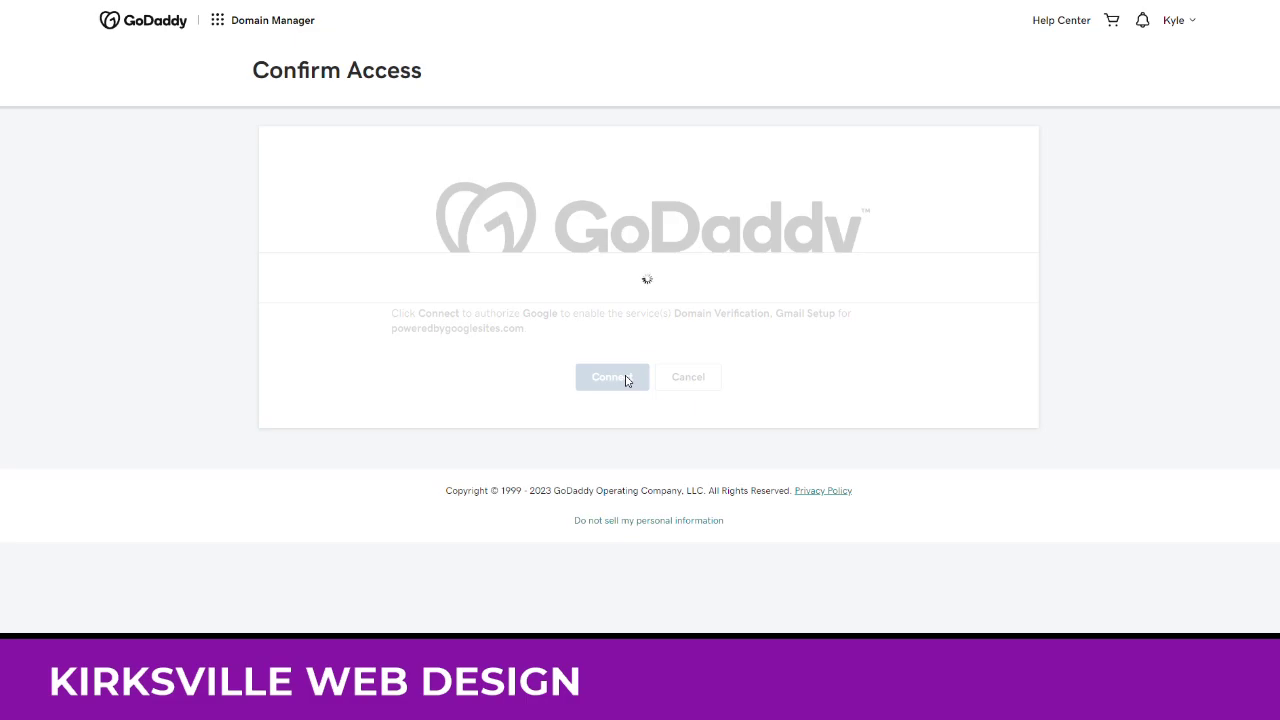
click(627, 380)
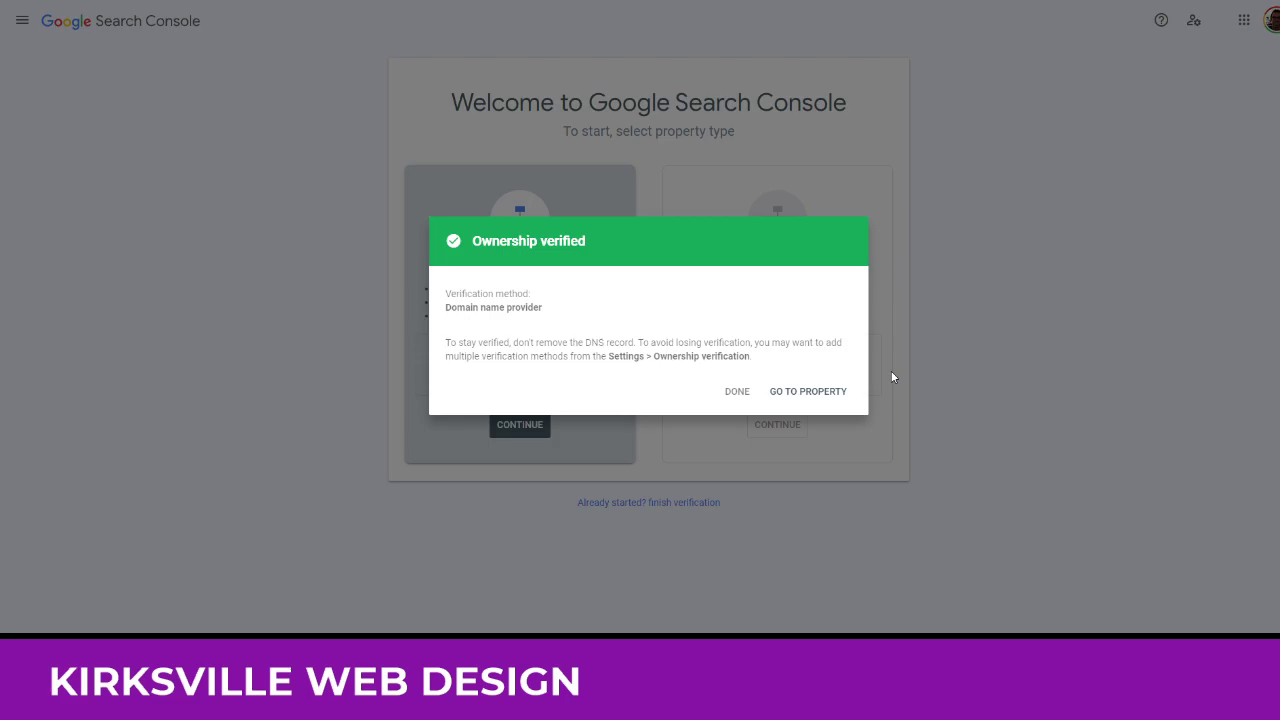
- Go to the verified poweredbygooglesites.com property from the Ownership verified dialog
click(835, 392)
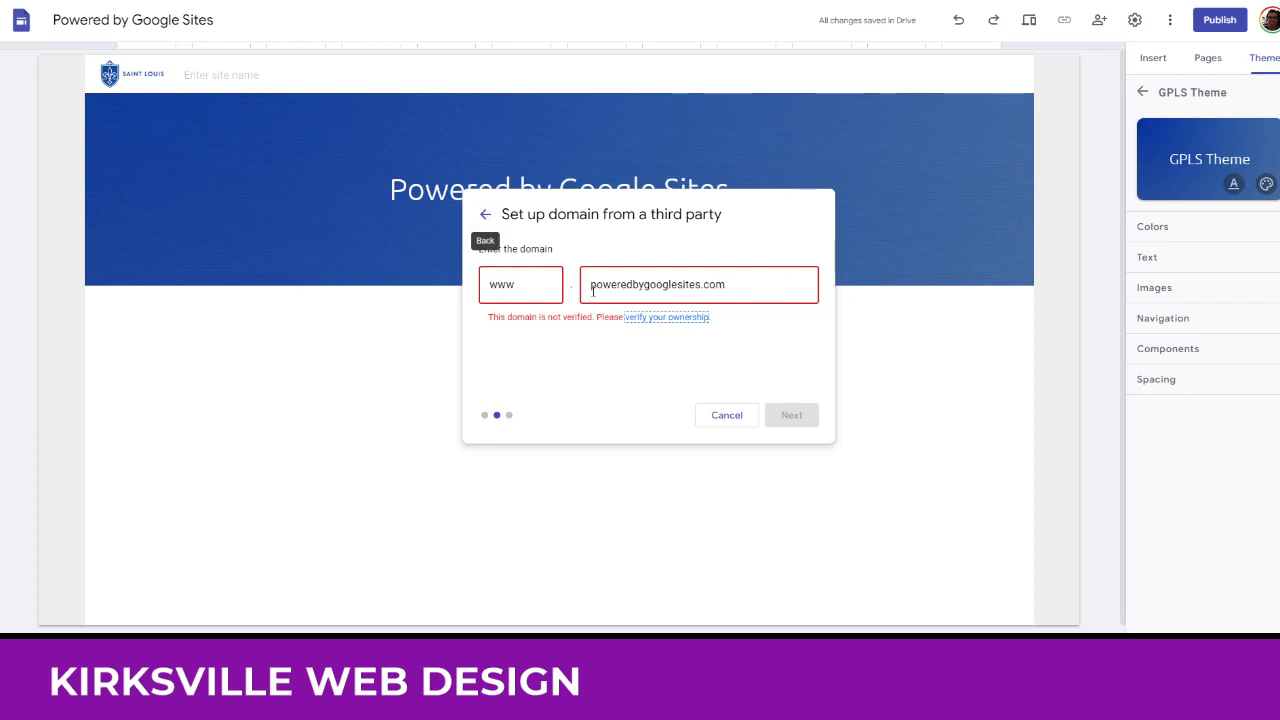
- Choose a third-party domain, enter poweredbygooglesites.com, and advance to the registrar instructions
click(486, 216)
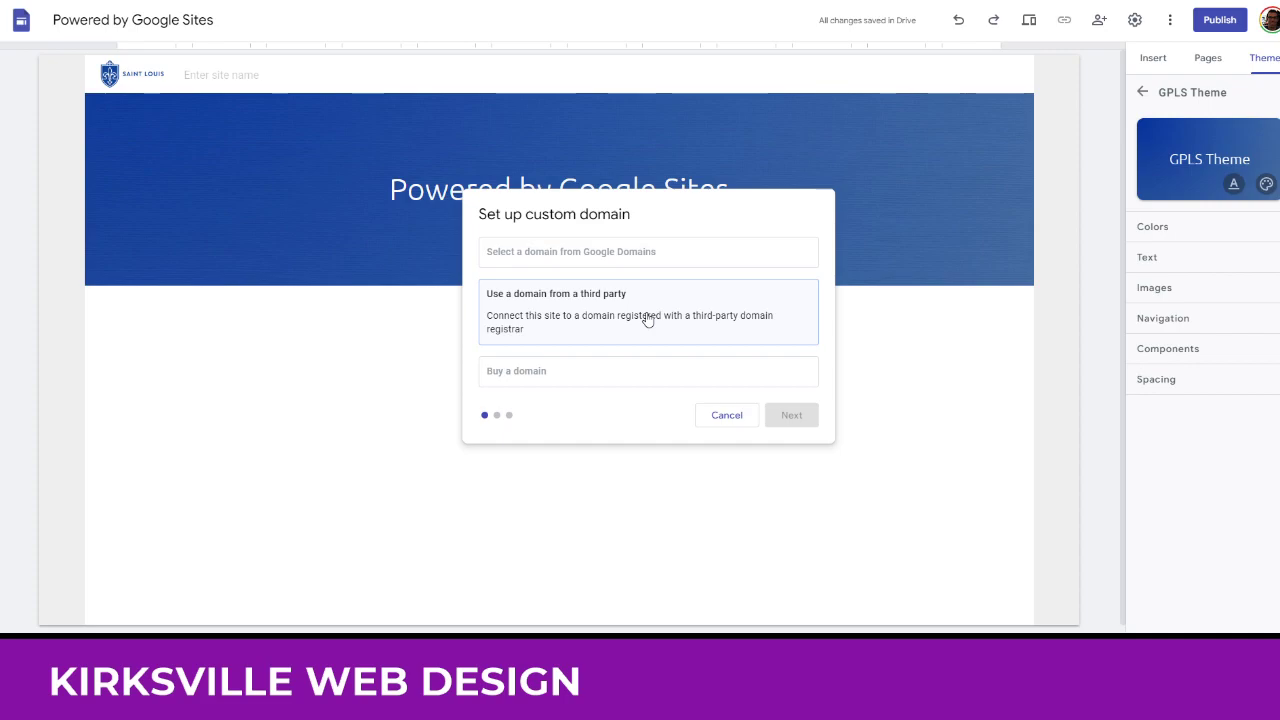
click(648, 318)
click(785, 415)
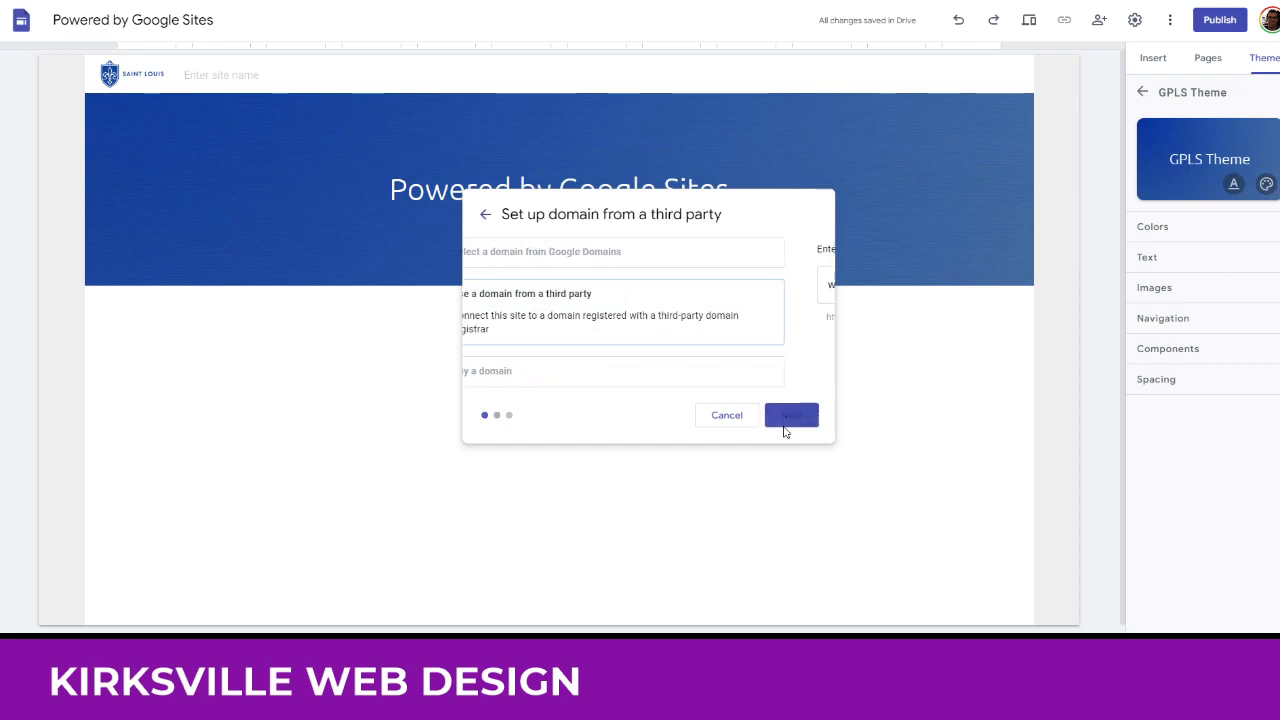
click(622, 282)
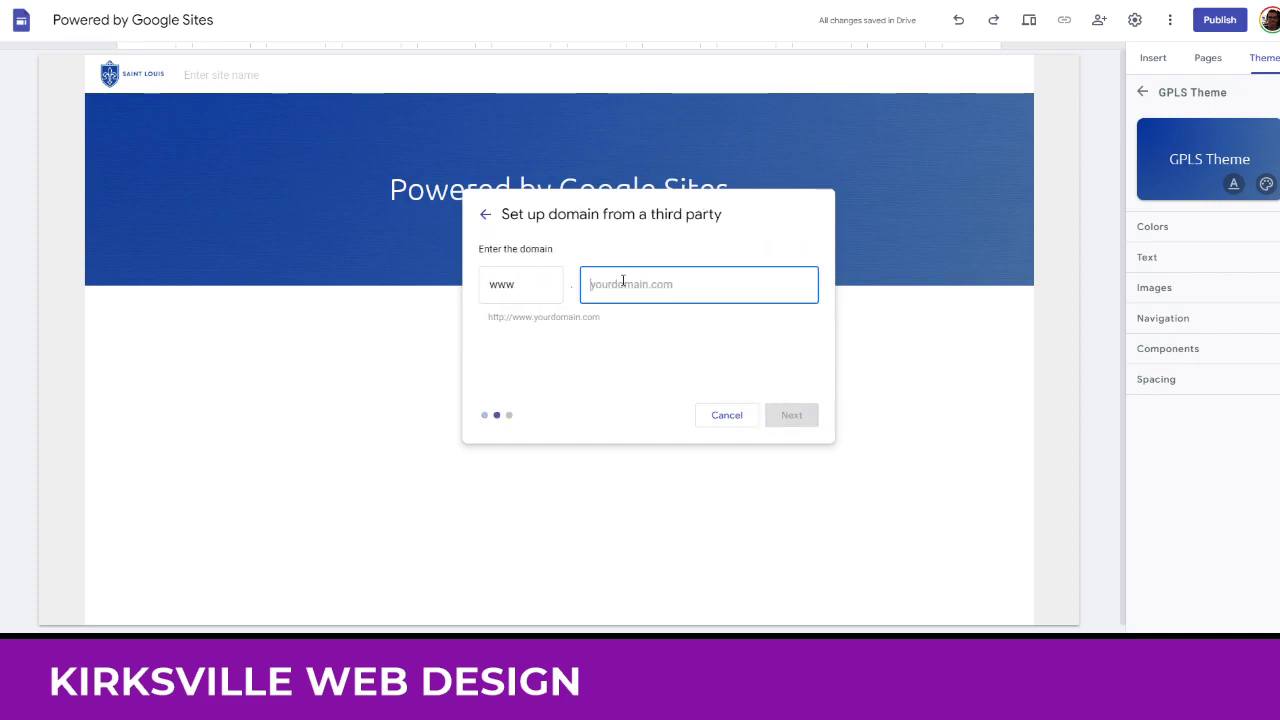
text(poweredbygoo)
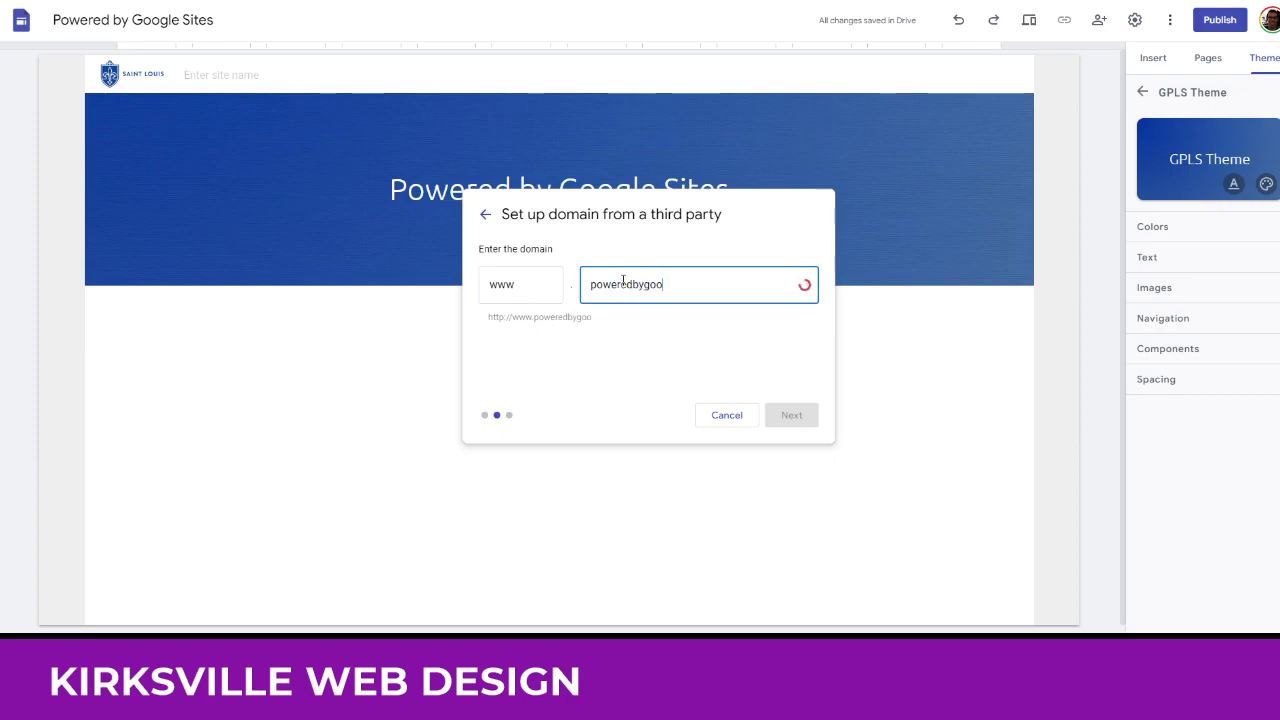
text(glesites.com)
click(801, 418)
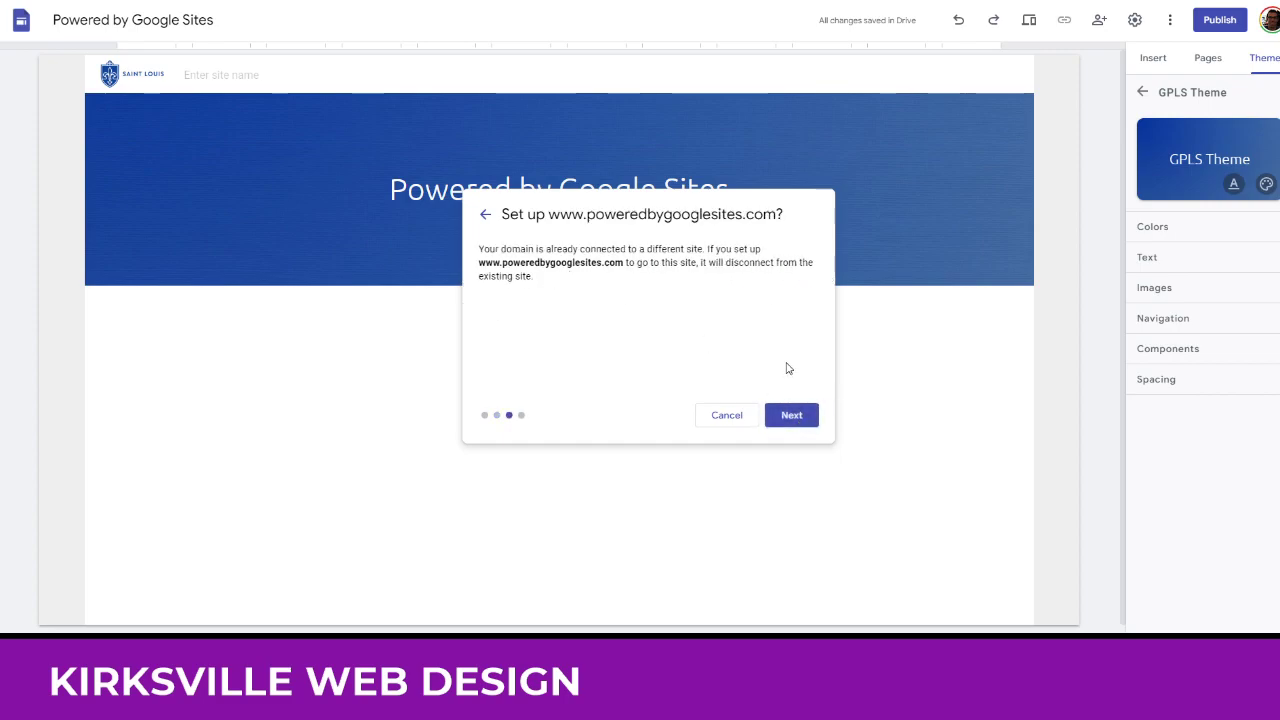
click(805, 427)
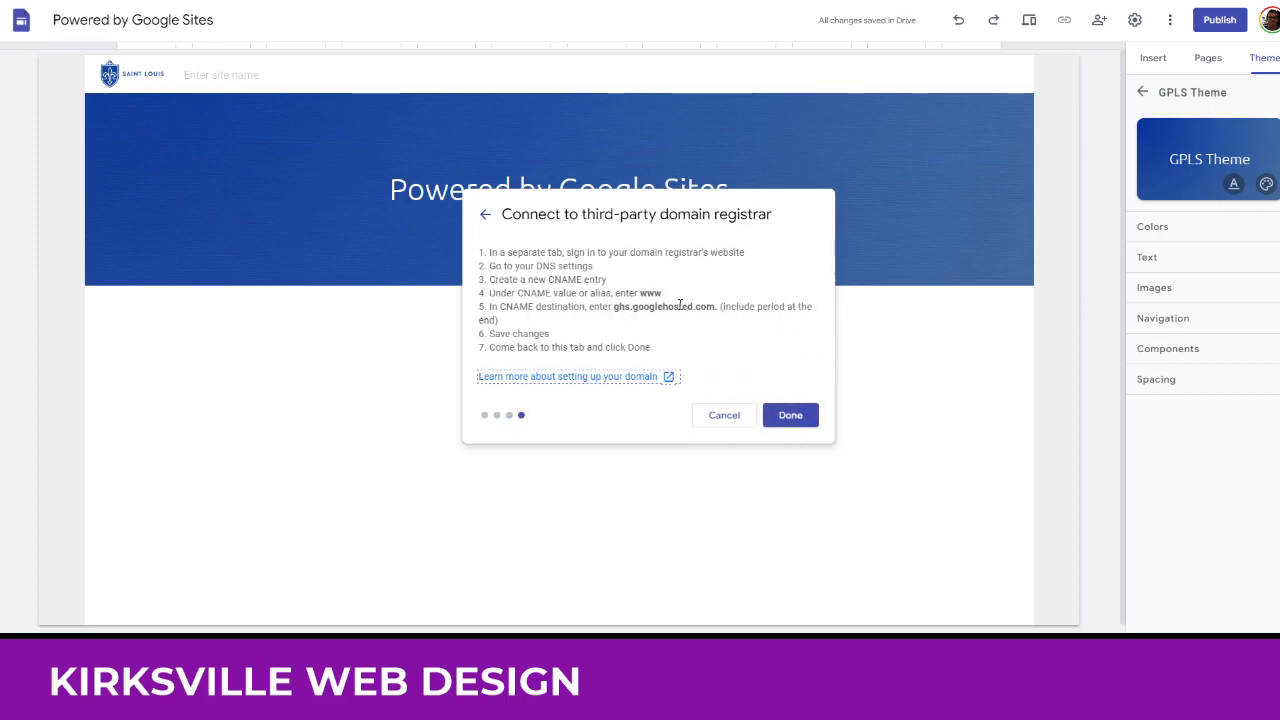
click(517, 252)
drag(481, 257, 628, 343)
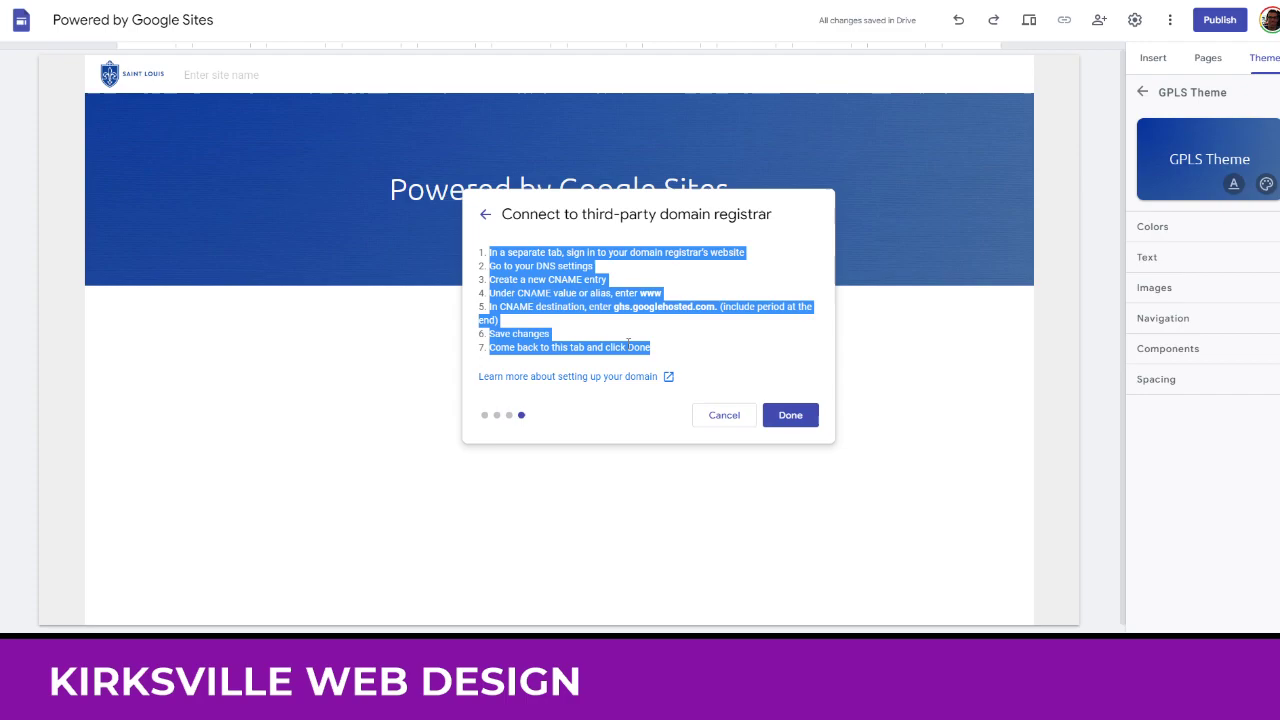
click(628, 343)
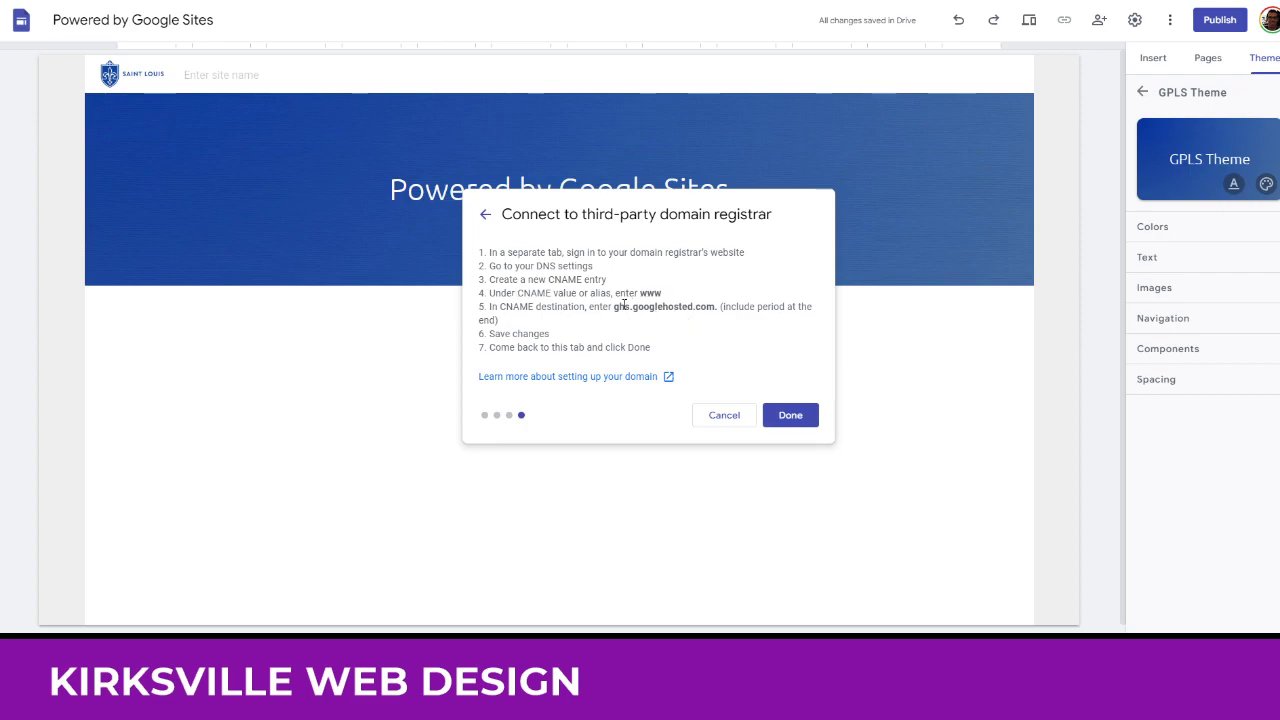
drag(614, 309, 717, 311)
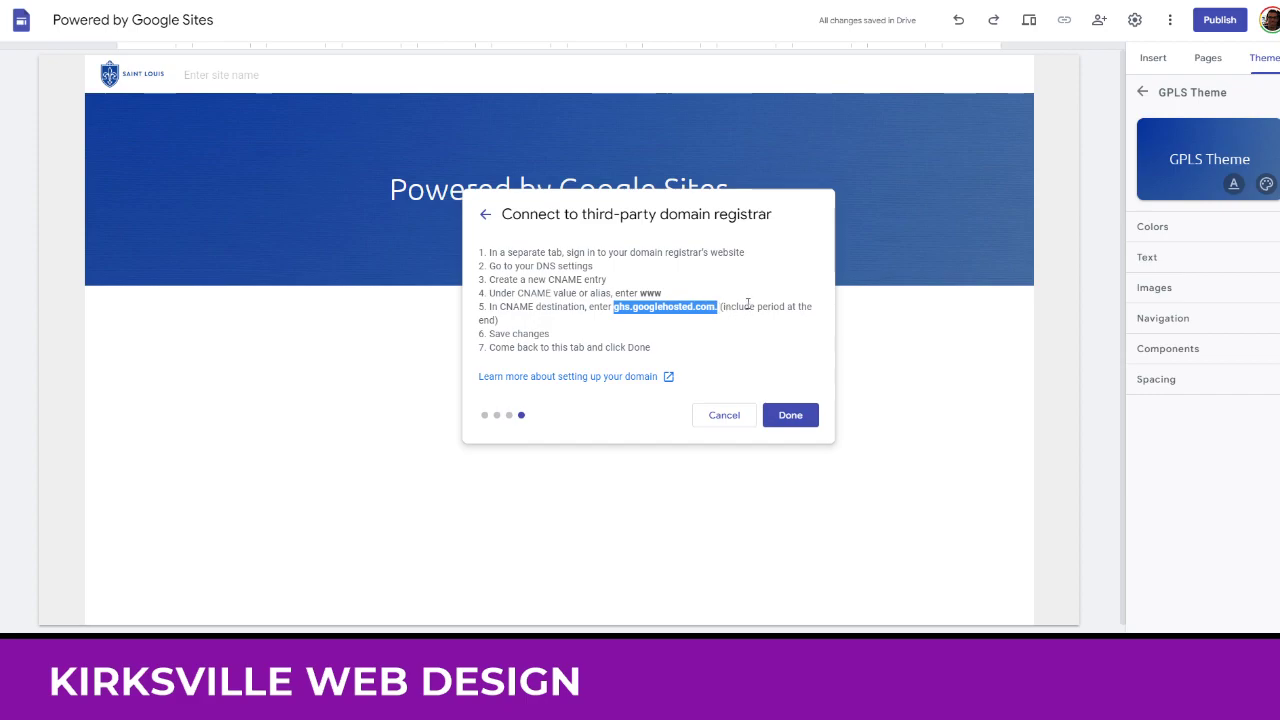
click(748, 304)
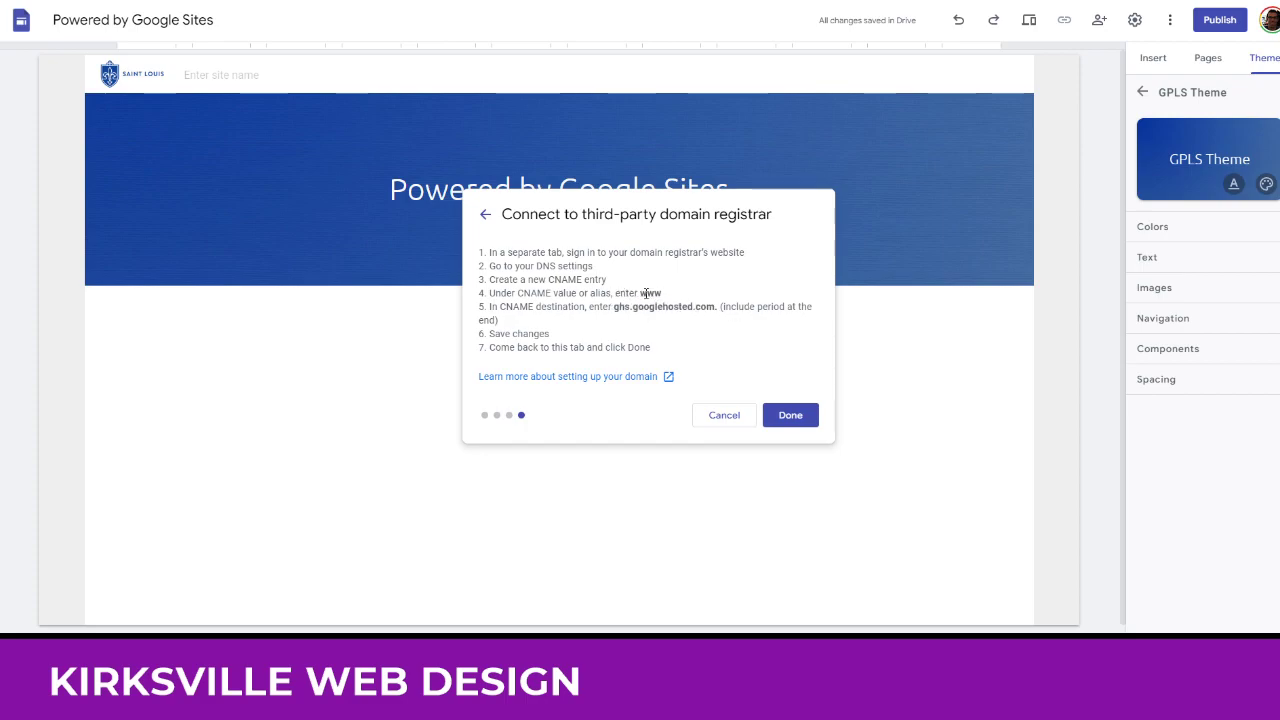
click(791, 414)
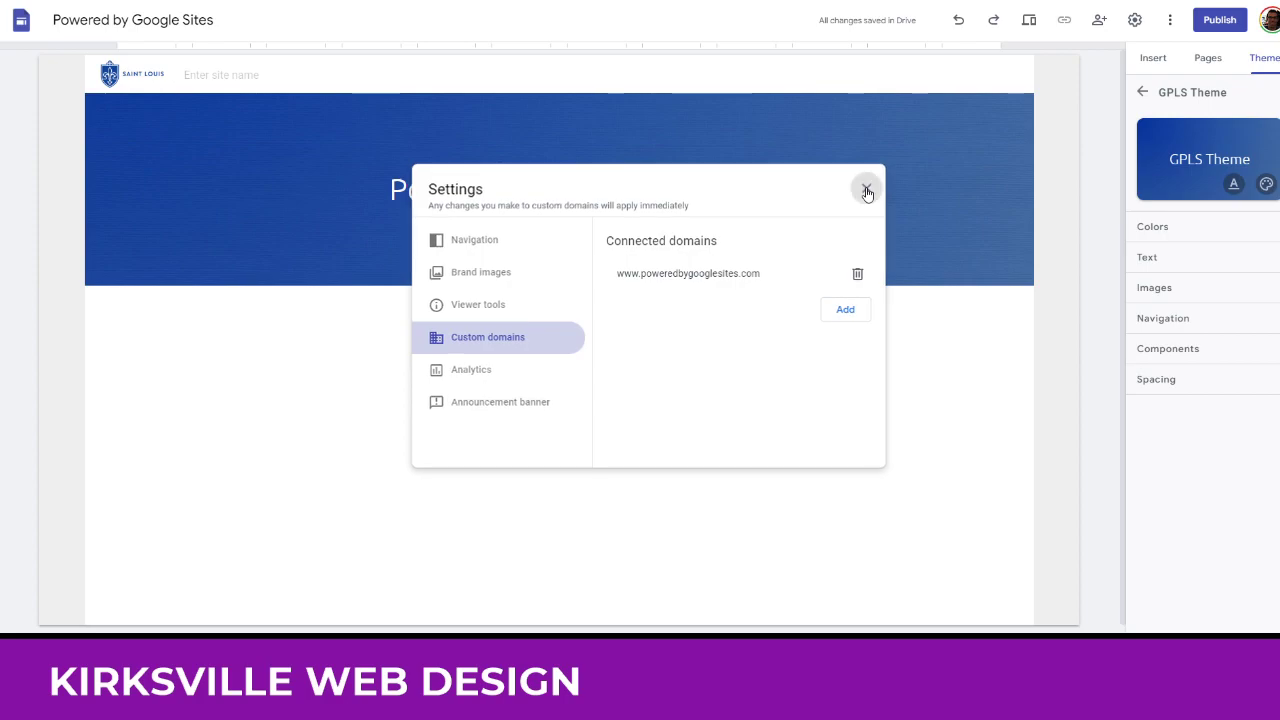
- Close Settings and publish the site after reviewing the 48-hour custom domain availability note
click(867, 193)
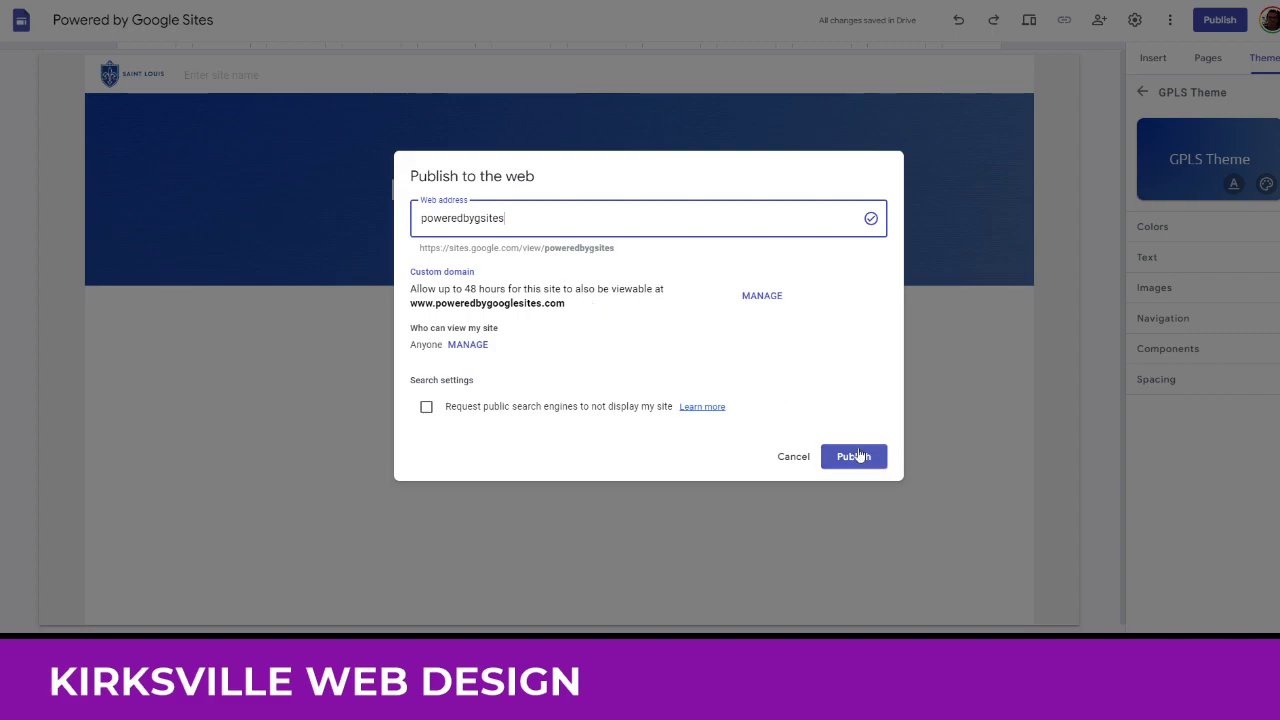
drag(438, 289, 646, 291)
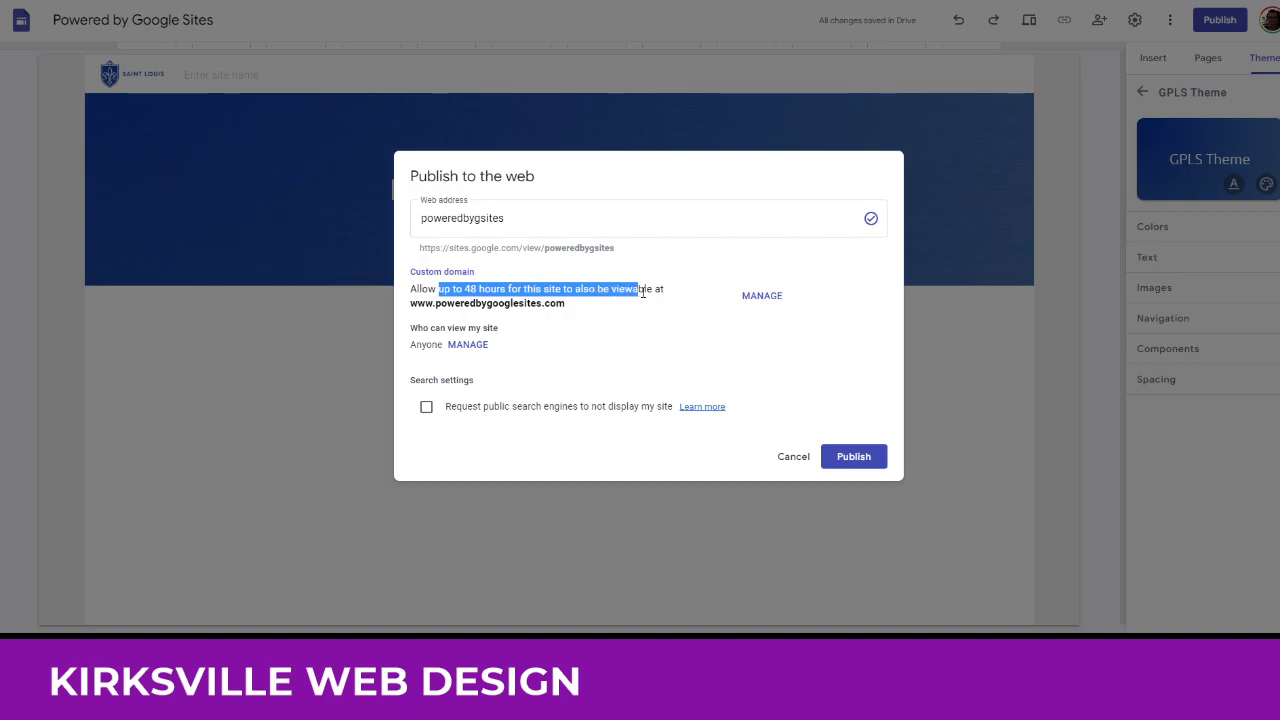
click(668, 297)
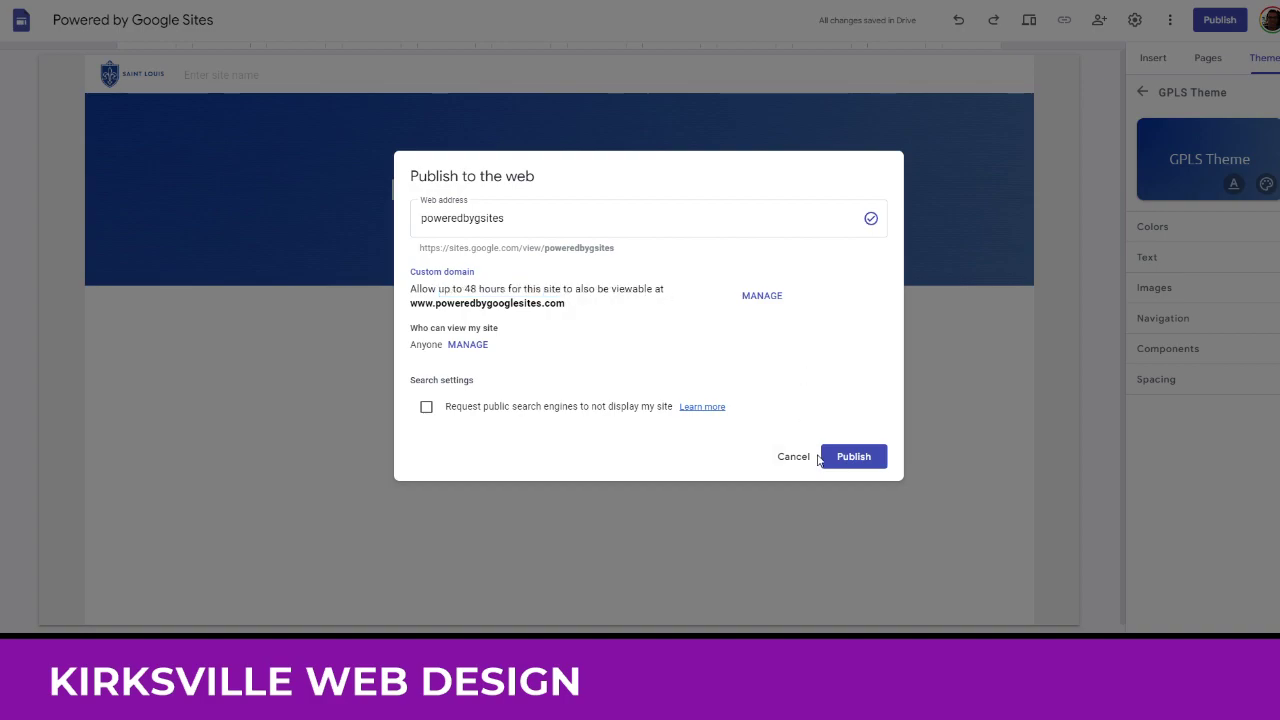
click(853, 457)
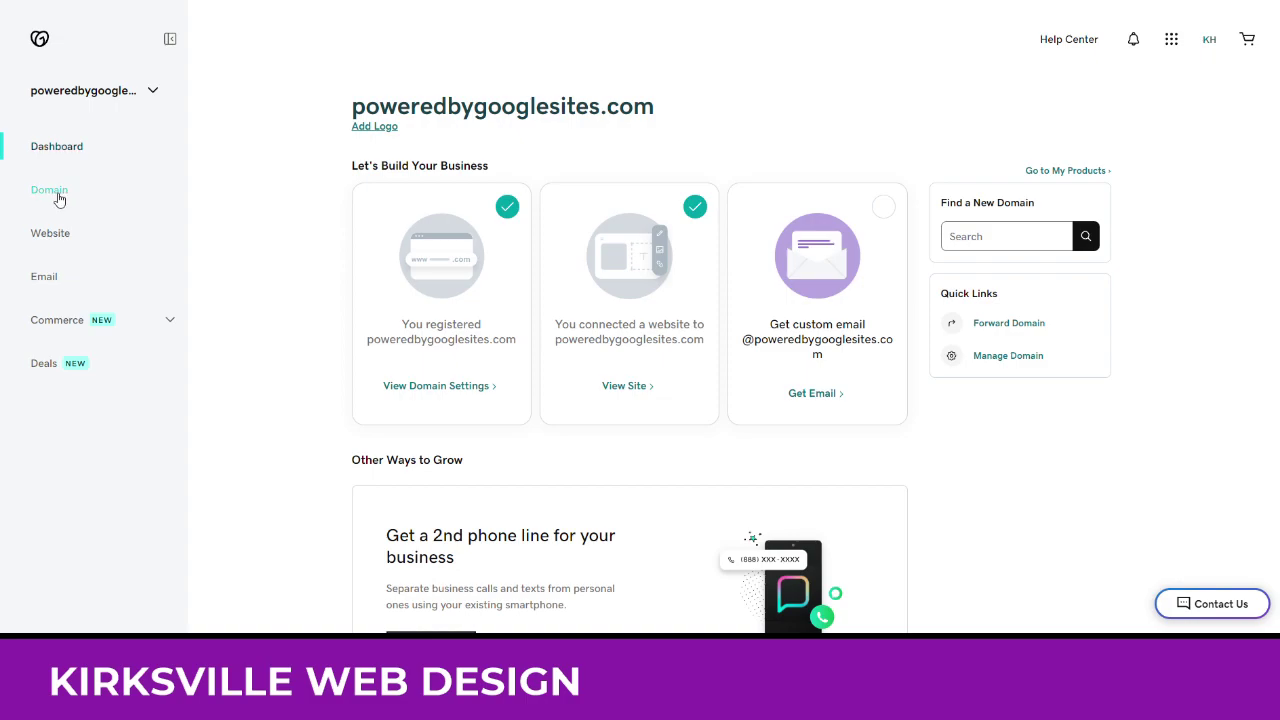
- Open DNS management from the poweredbygooglesites.com domain page in GoDaddy
click(59, 199)
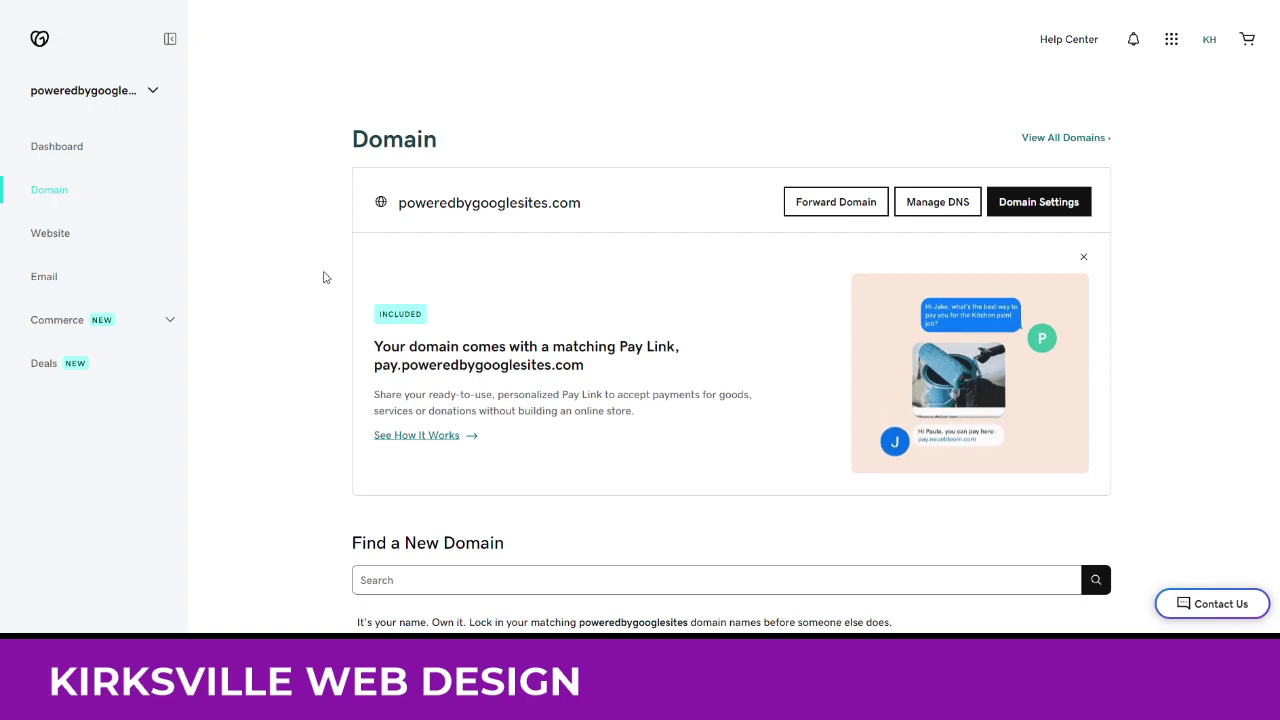
click(945, 203)
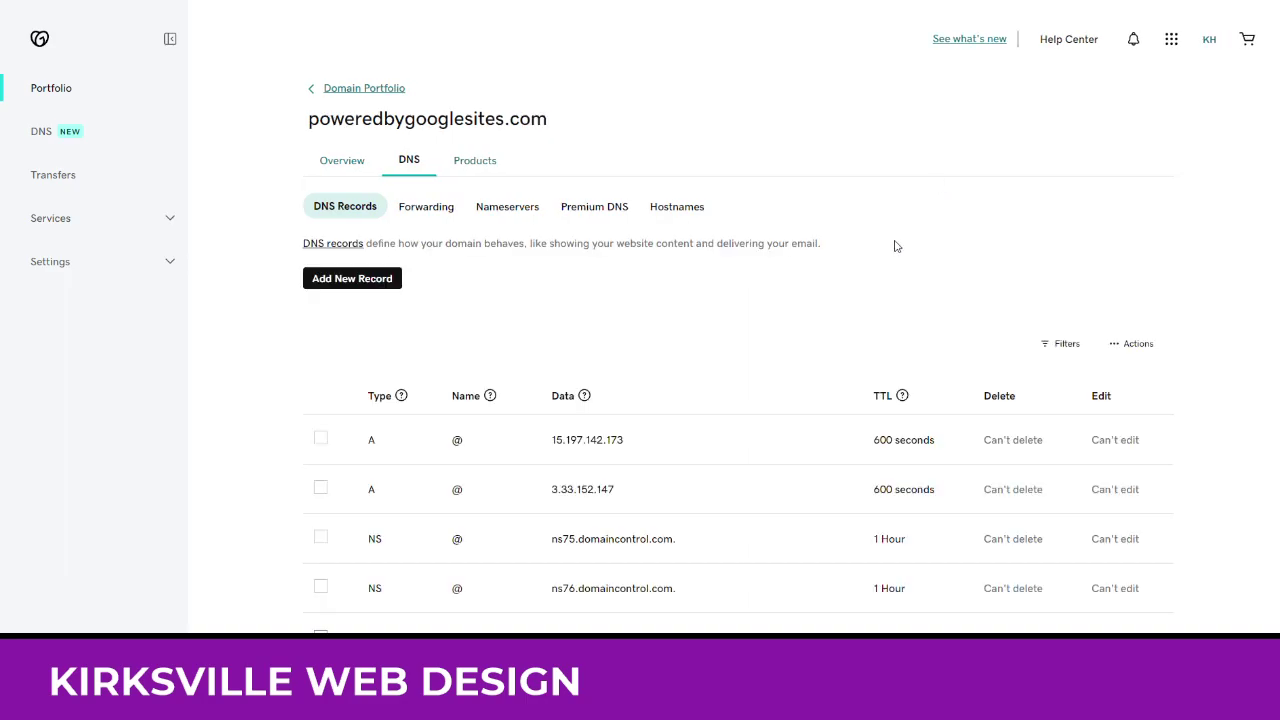
- Delete the www CNAME record pointing to ghs.google.com from page 2 of the DNS records
scroll(804, 311, down, 1)
scroll(786, 281, down, 3)
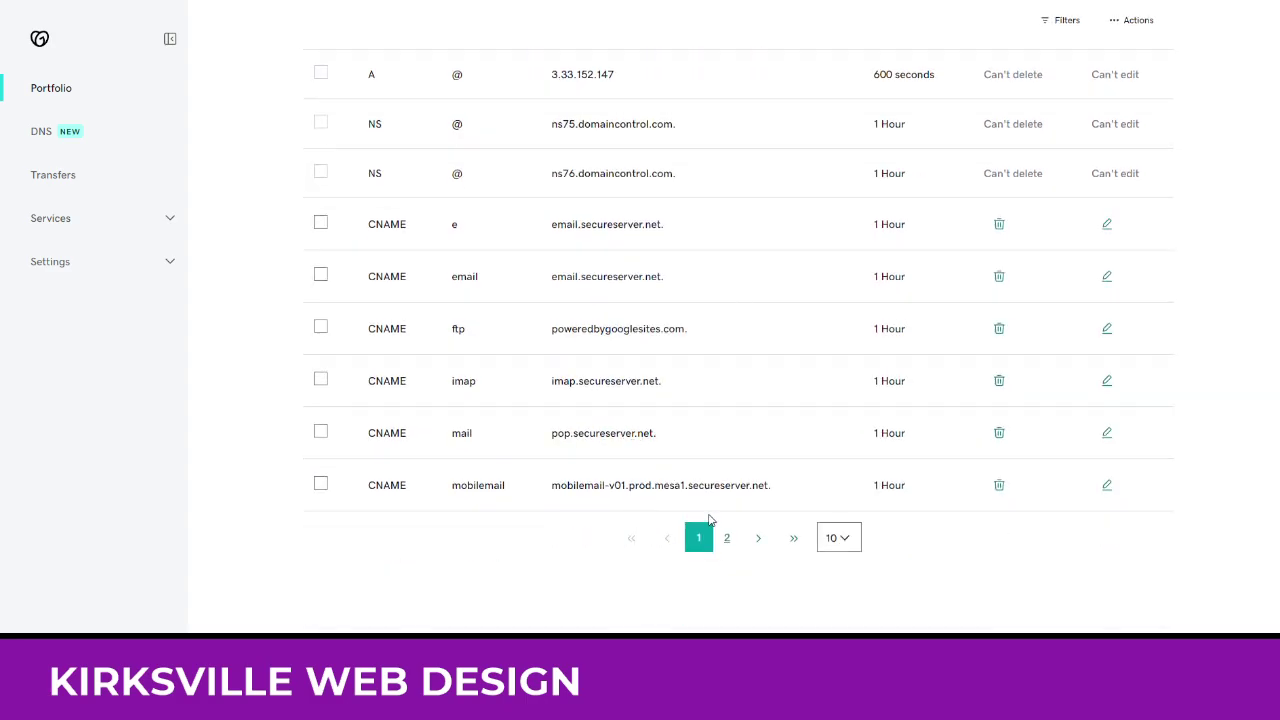
click(727, 540)
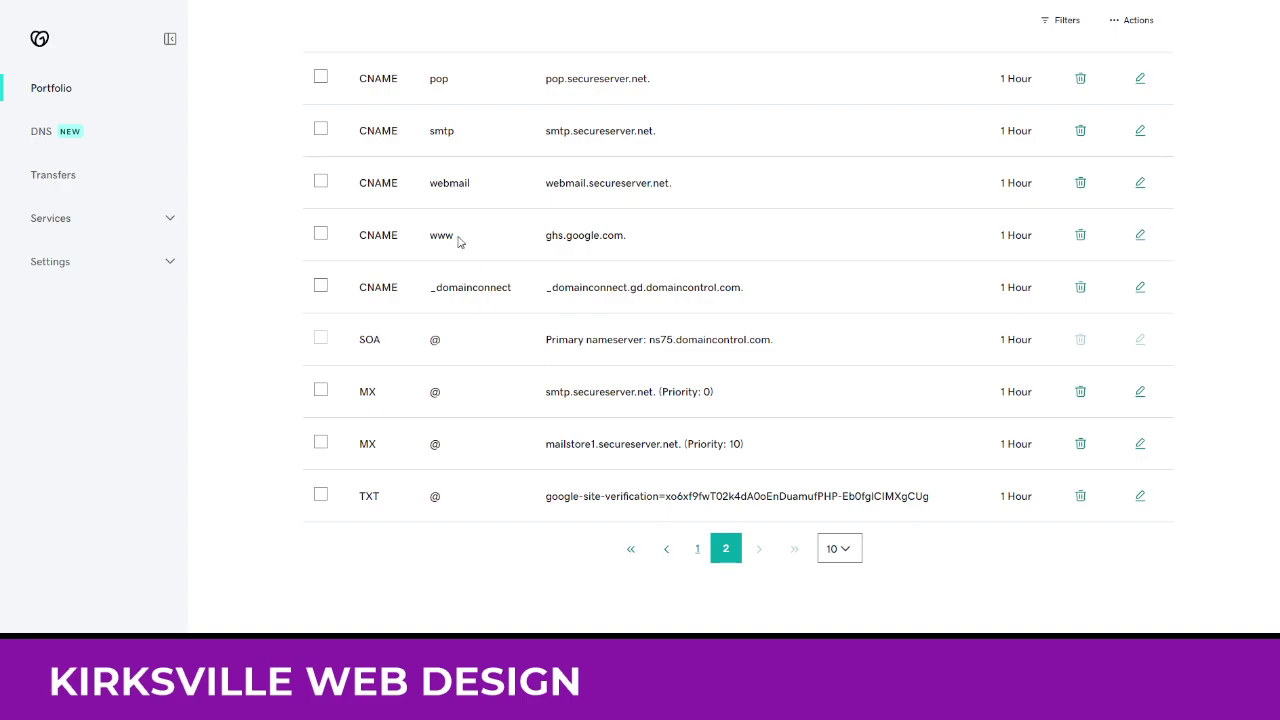
click(1079, 237)
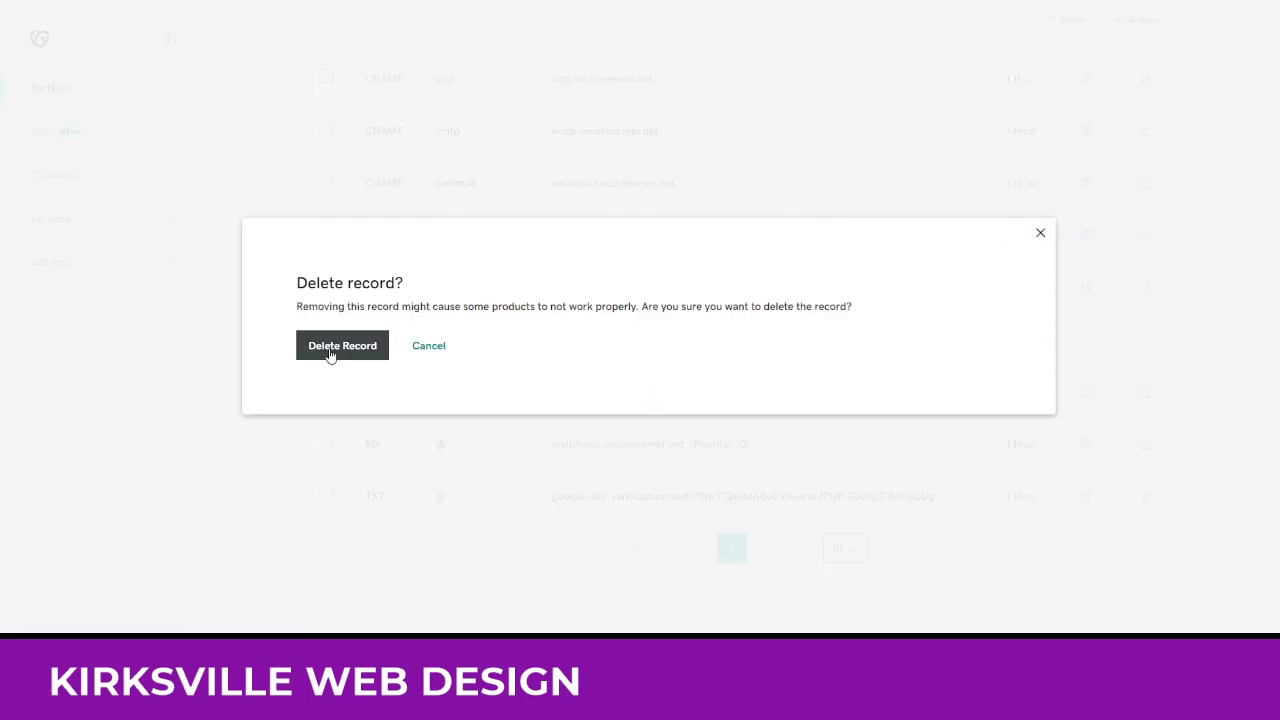
click(331, 352)
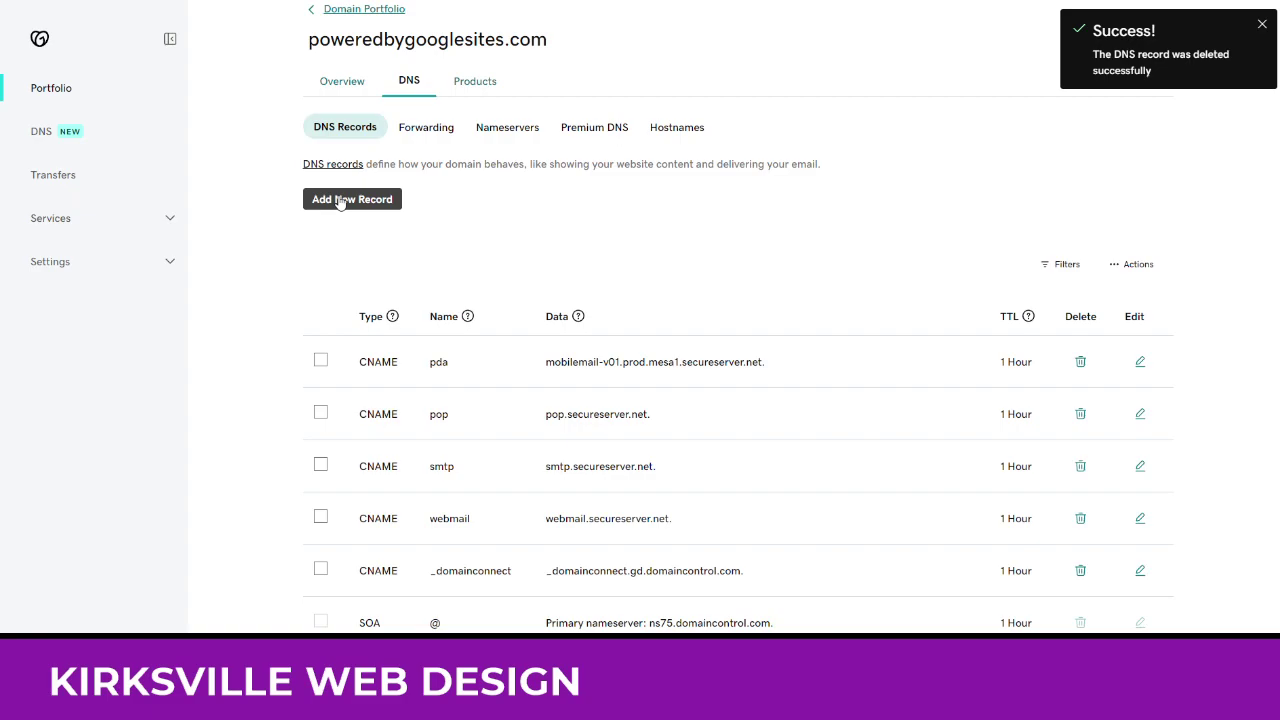
- Save a new CNAME record named www with value ghs.googlehosted.com. and a 1/2 Hour TTL
click(340, 200)
click(391, 288)
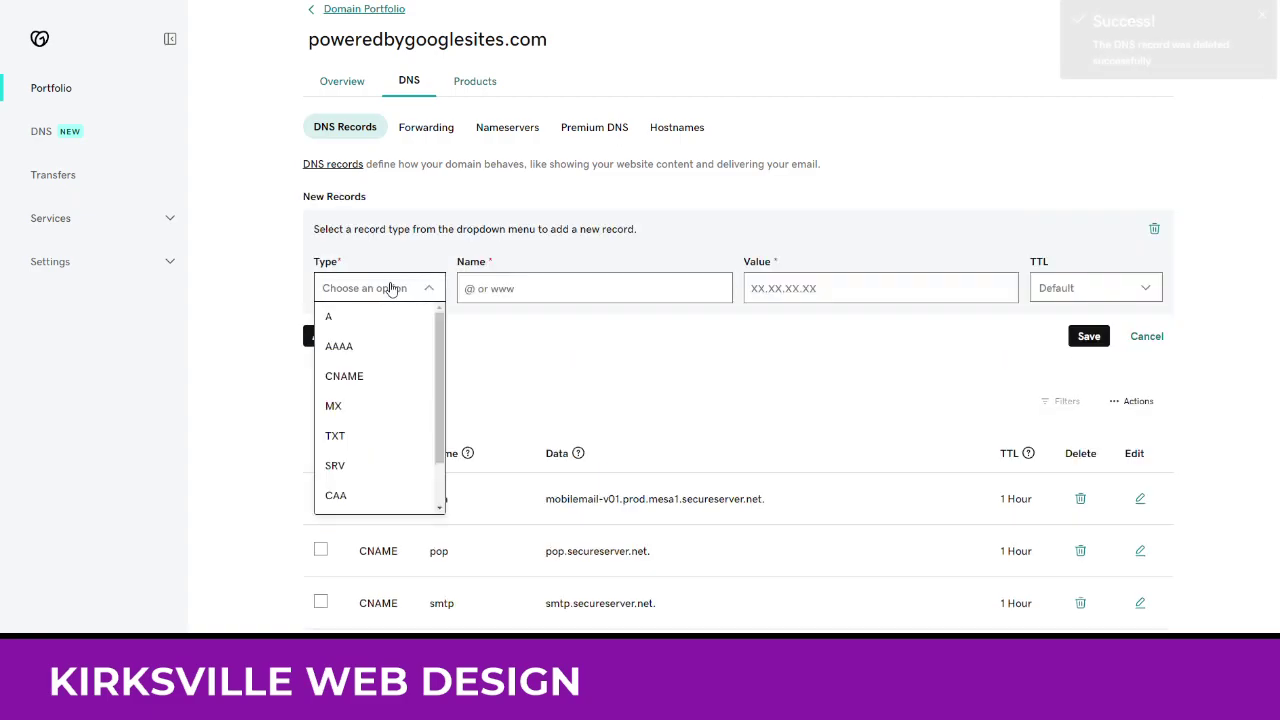
scroll(375, 466, down, 1)
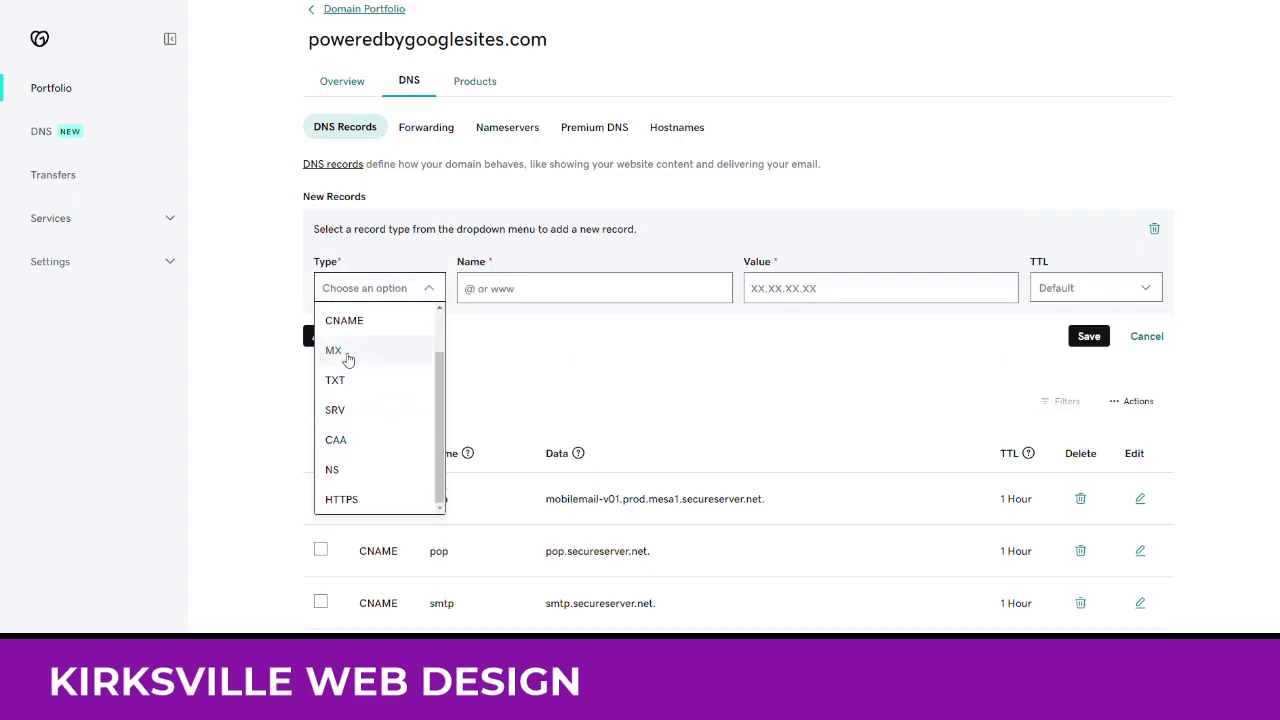
scroll(347, 358, up, 1)
click(343, 372)
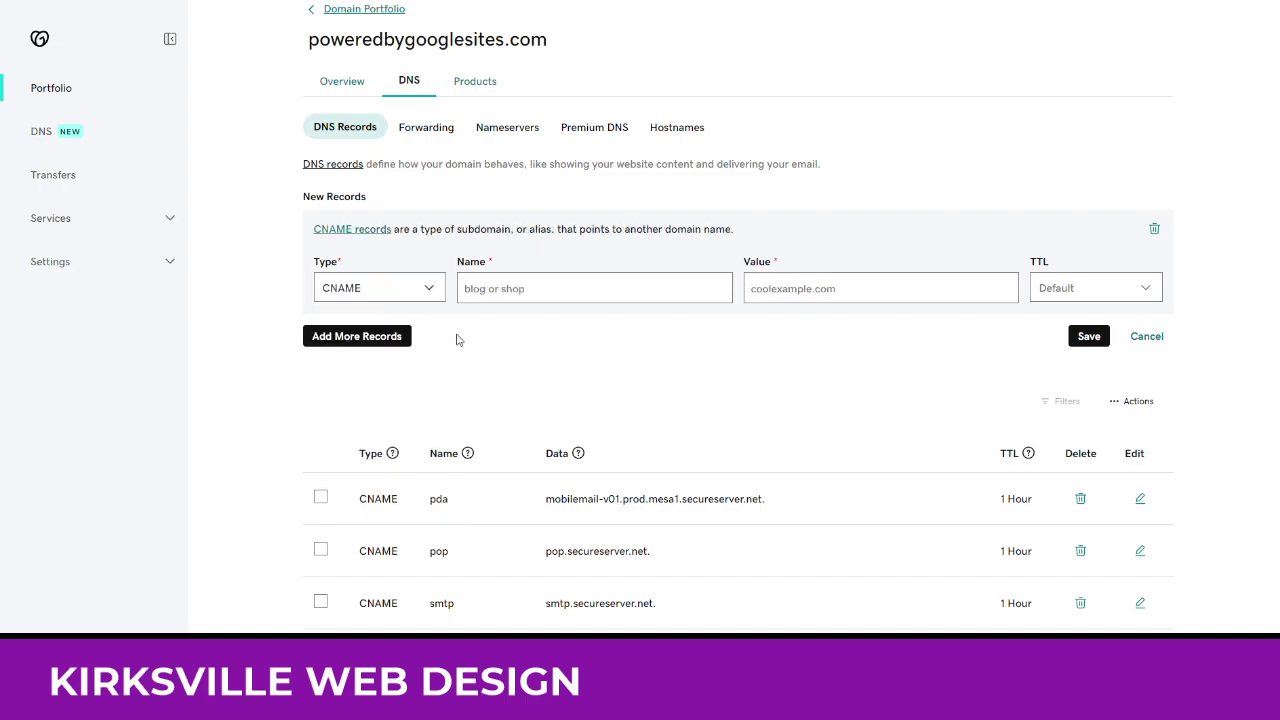
click(529, 288)
text(www)
key(ctrl+v)
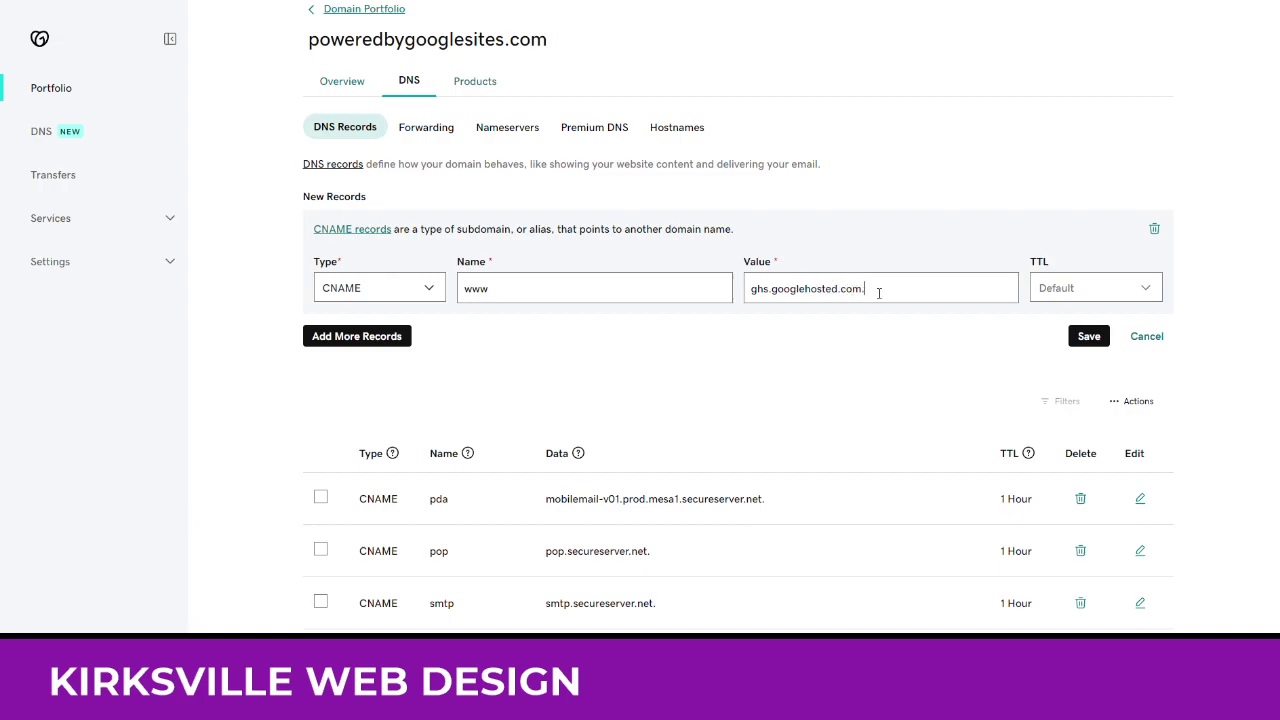
click(1064, 294)
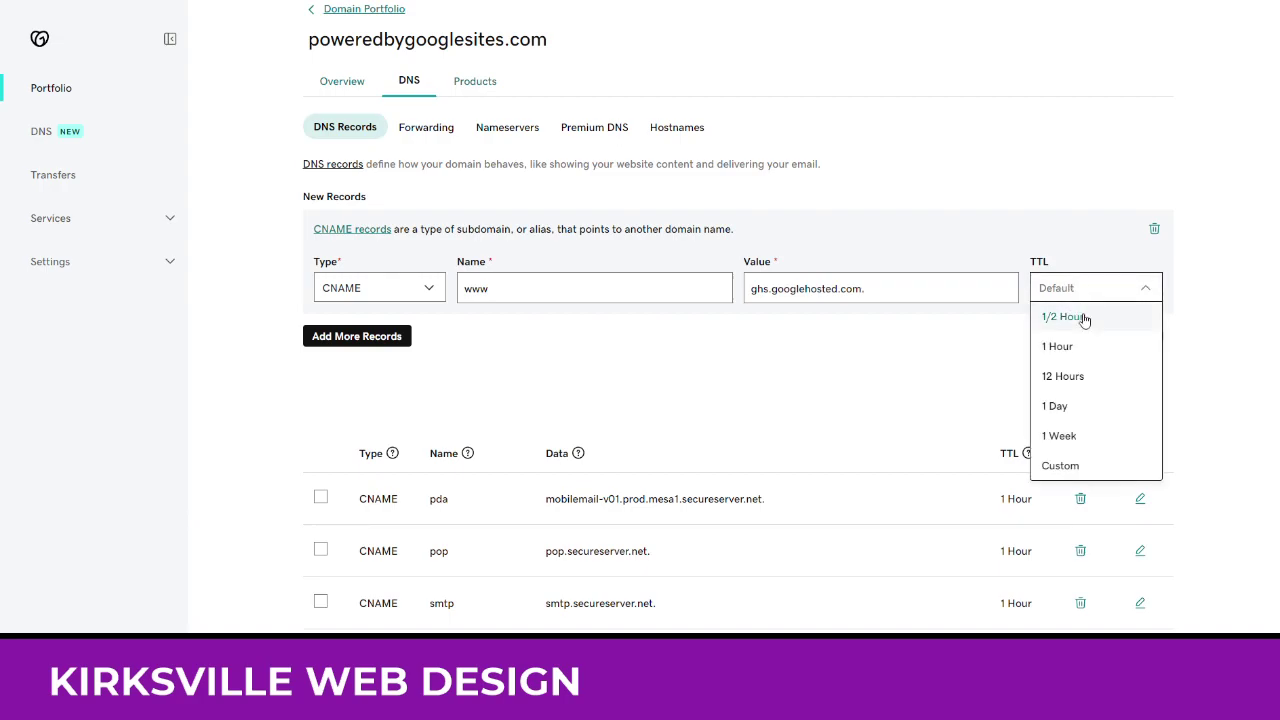
click(1063, 318)
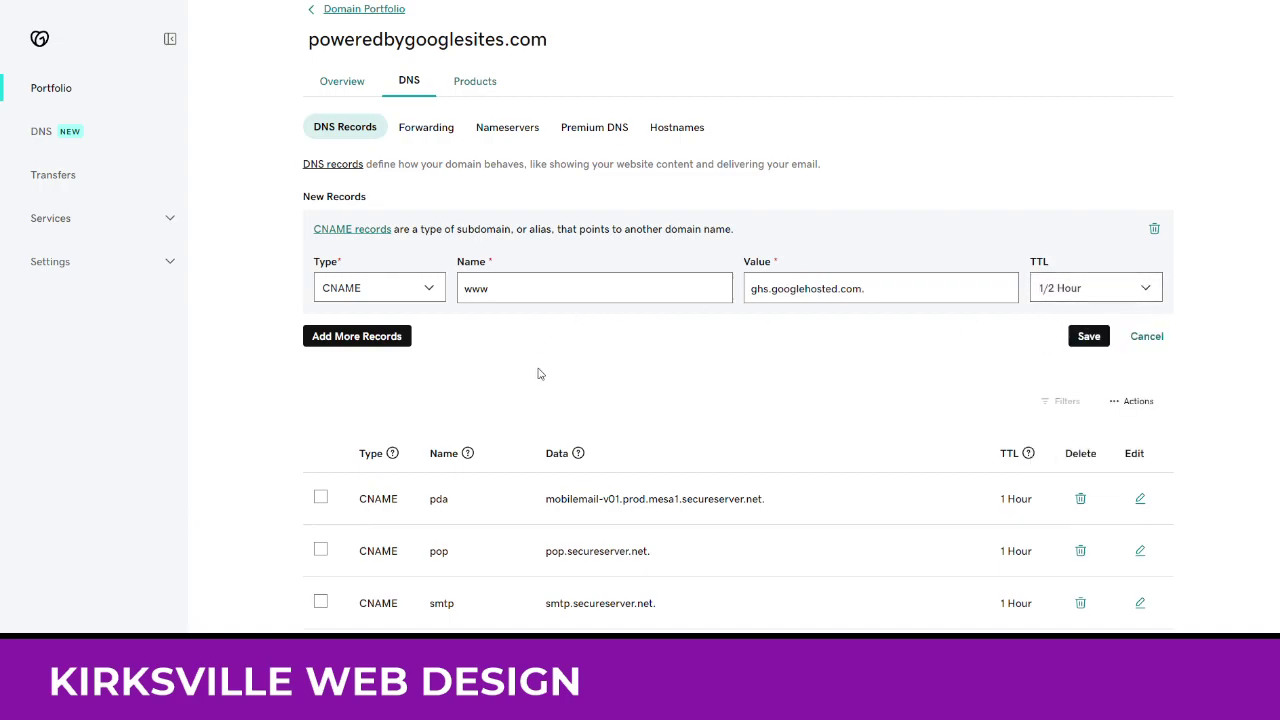
click(1088, 337)
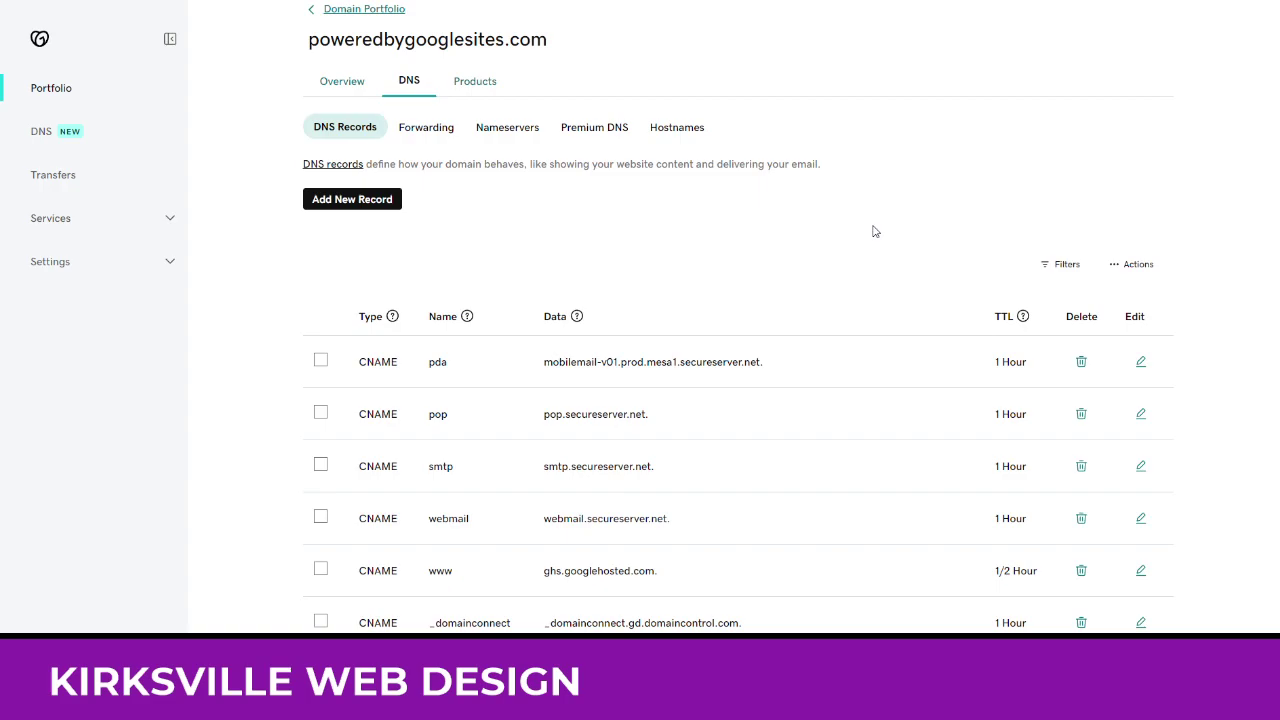
scroll(870, 250, down, 2)
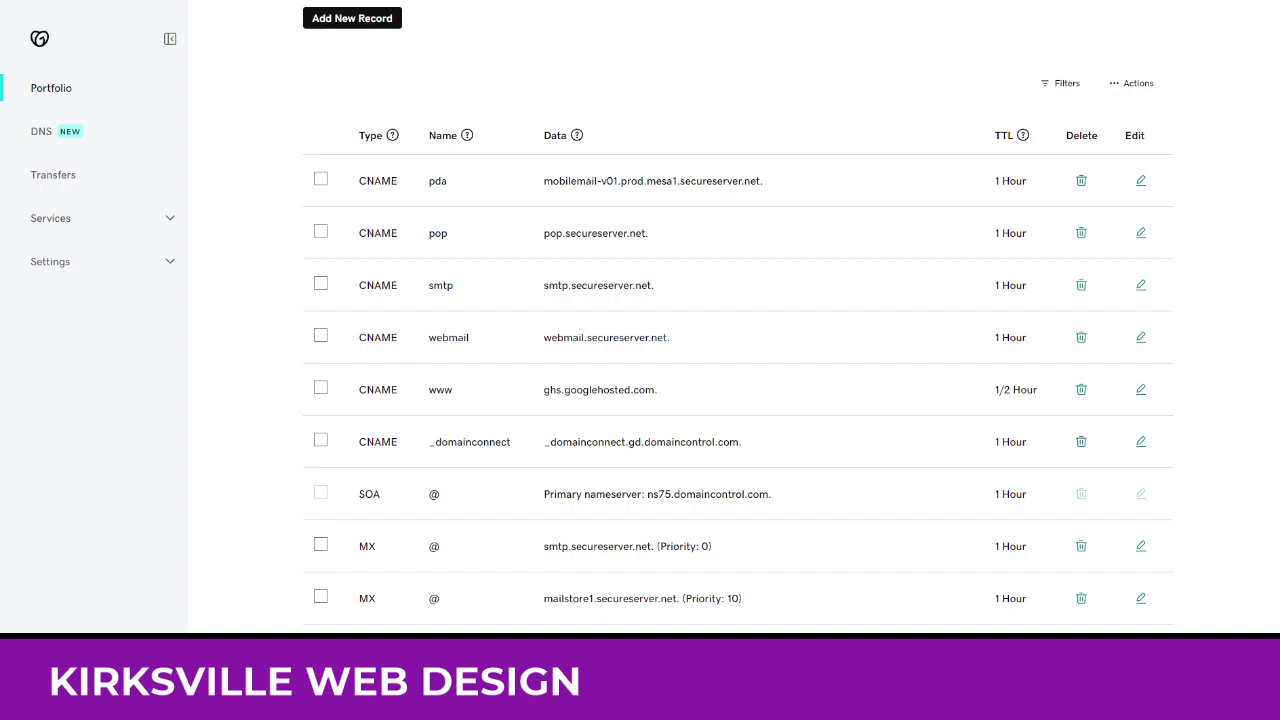
scroll(903, 123, up, 2)
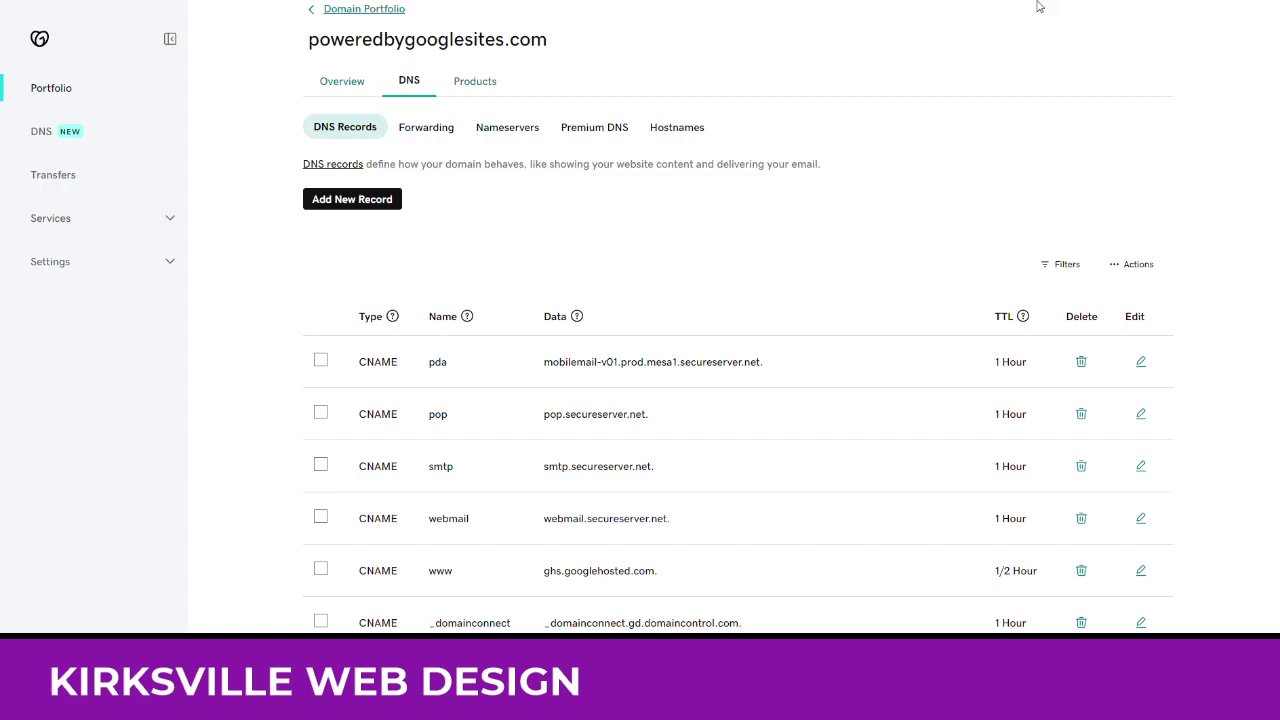
- Delete the bare domain's existing 301 http forwarding on the Forwarding page
click(406, 134)
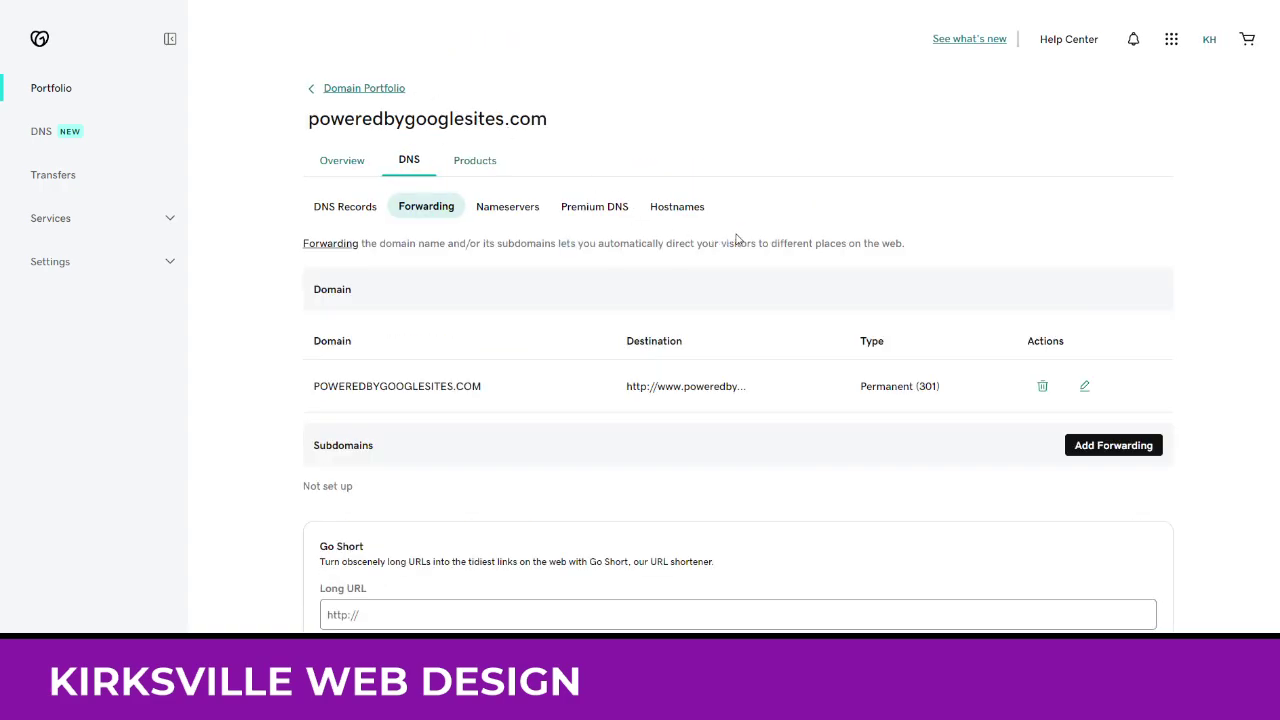
scroll(737, 240, down, 1)
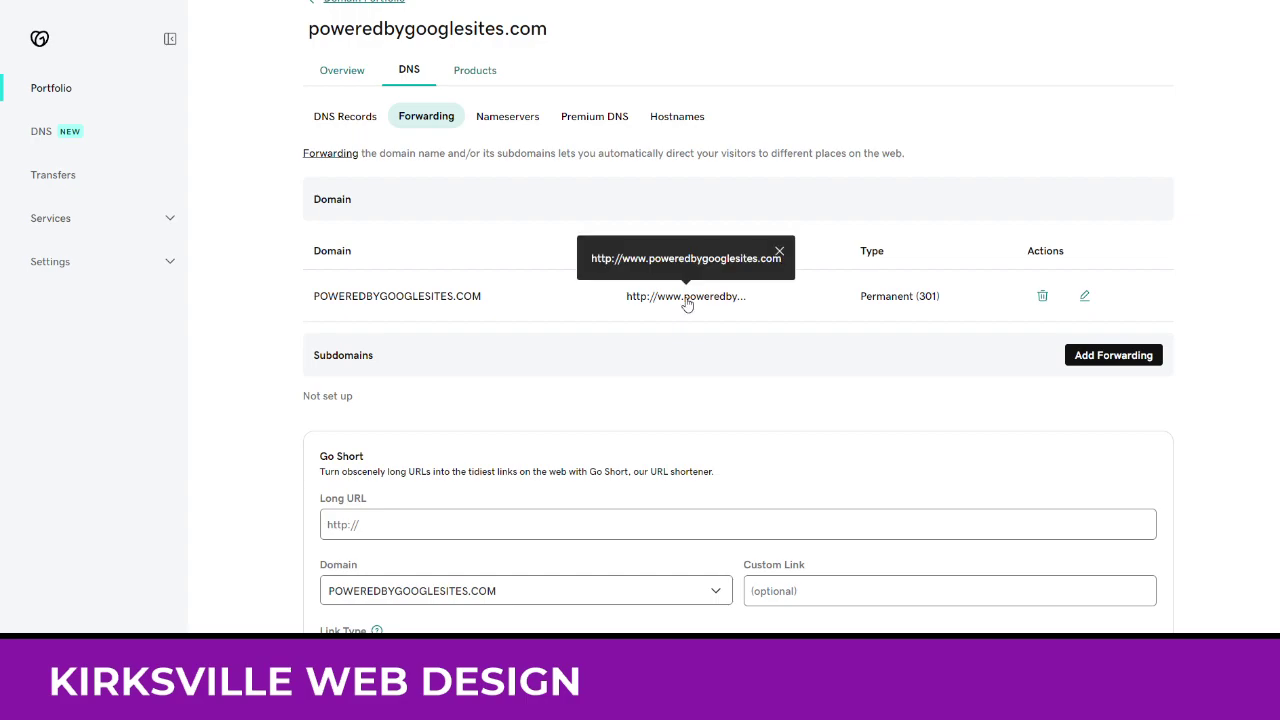
click(1042, 296)
click(503, 352)
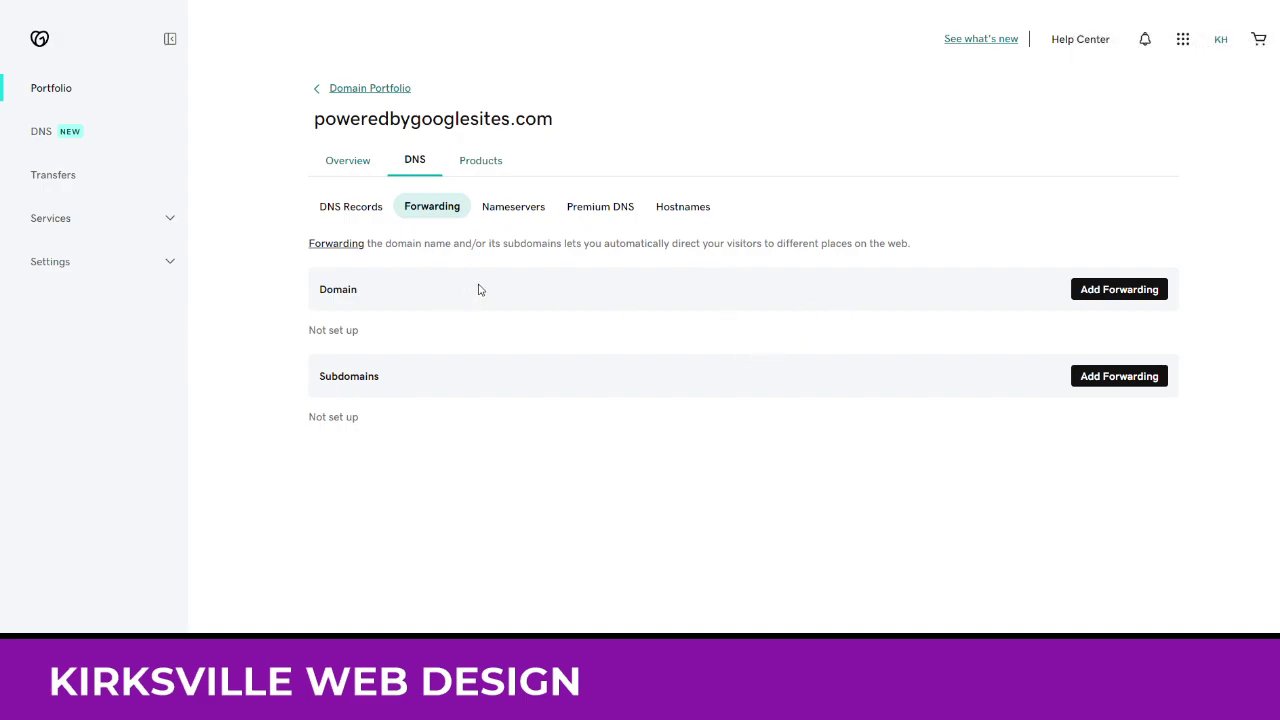
drag(312, 287, 376, 289)
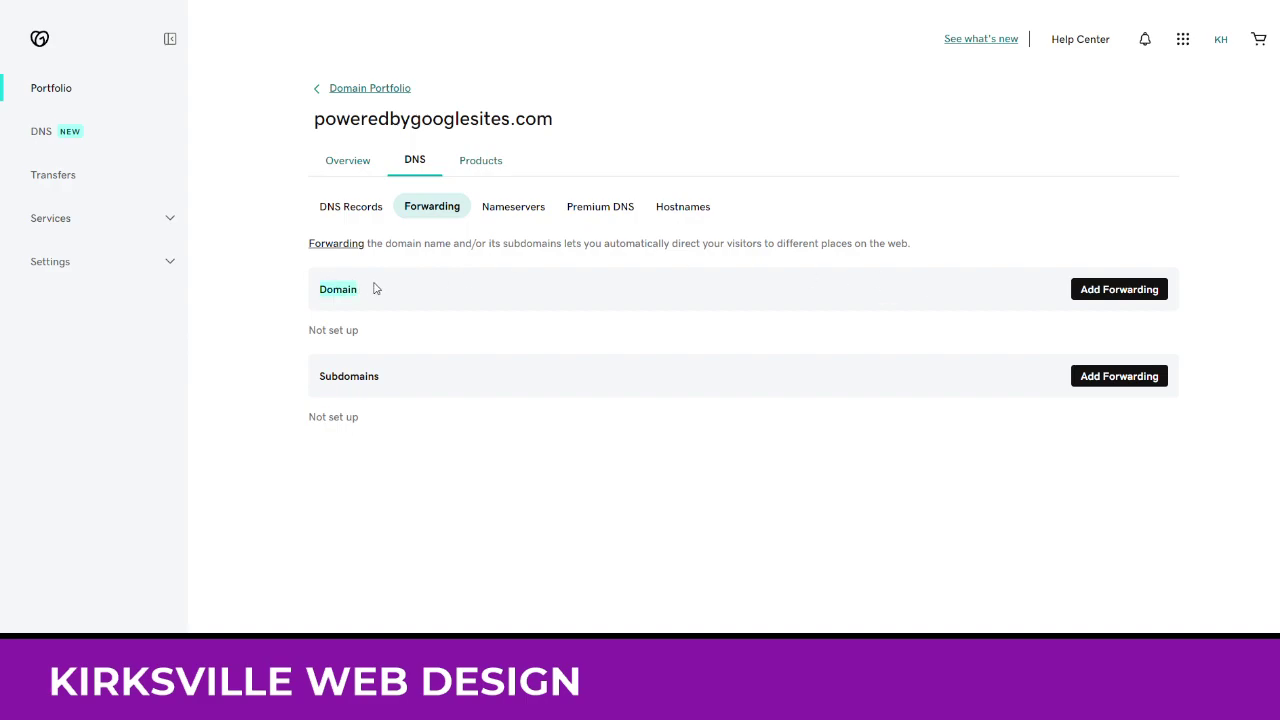
click(500, 293)
click(1092, 296)
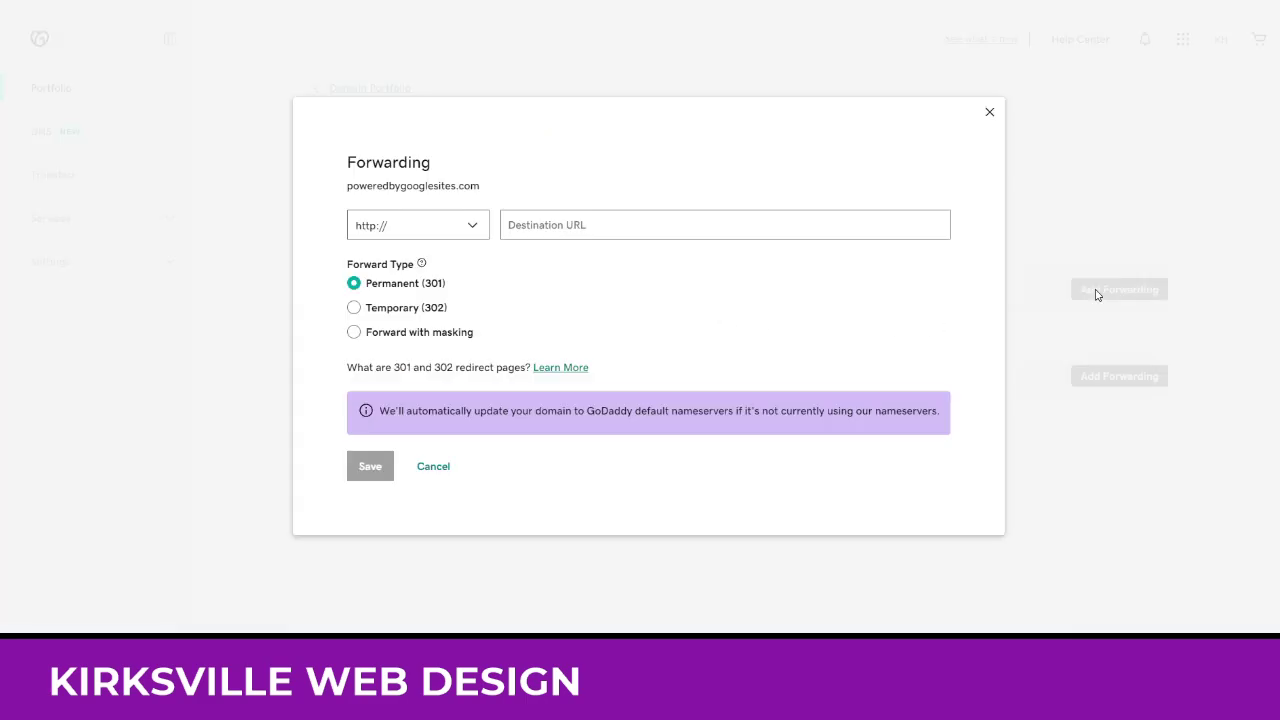
click(432, 226)
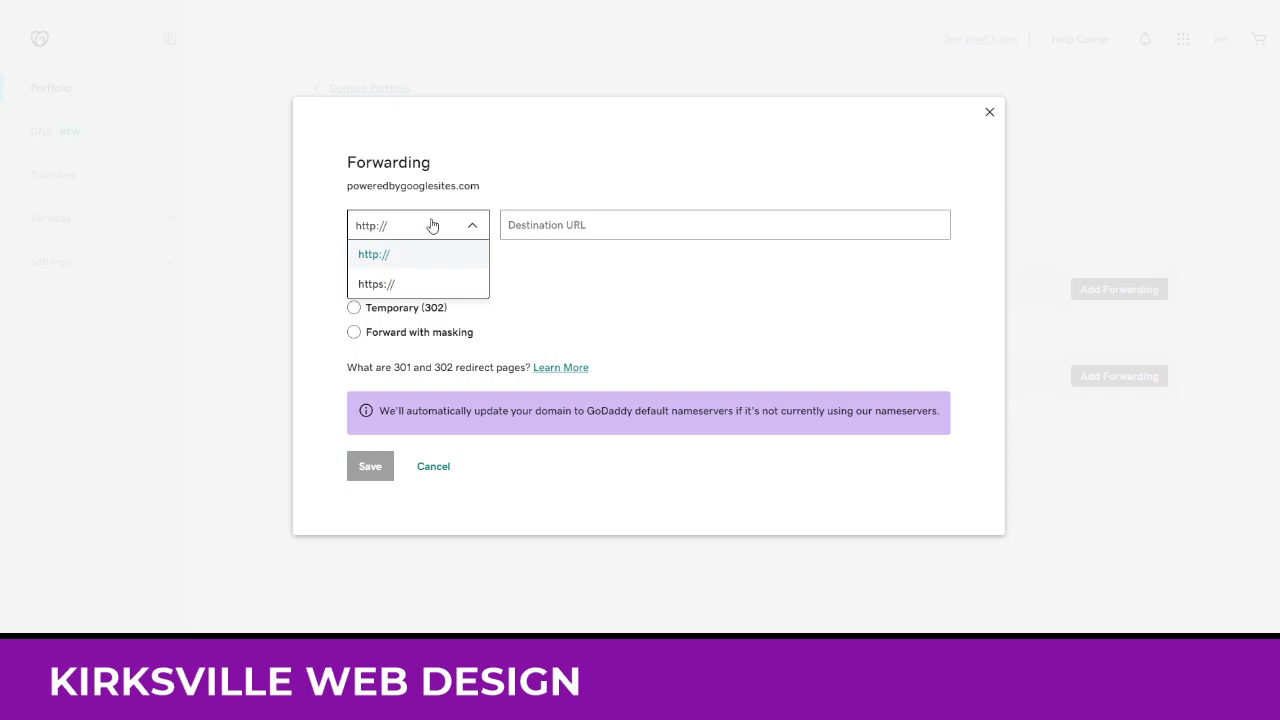
click(408, 285)
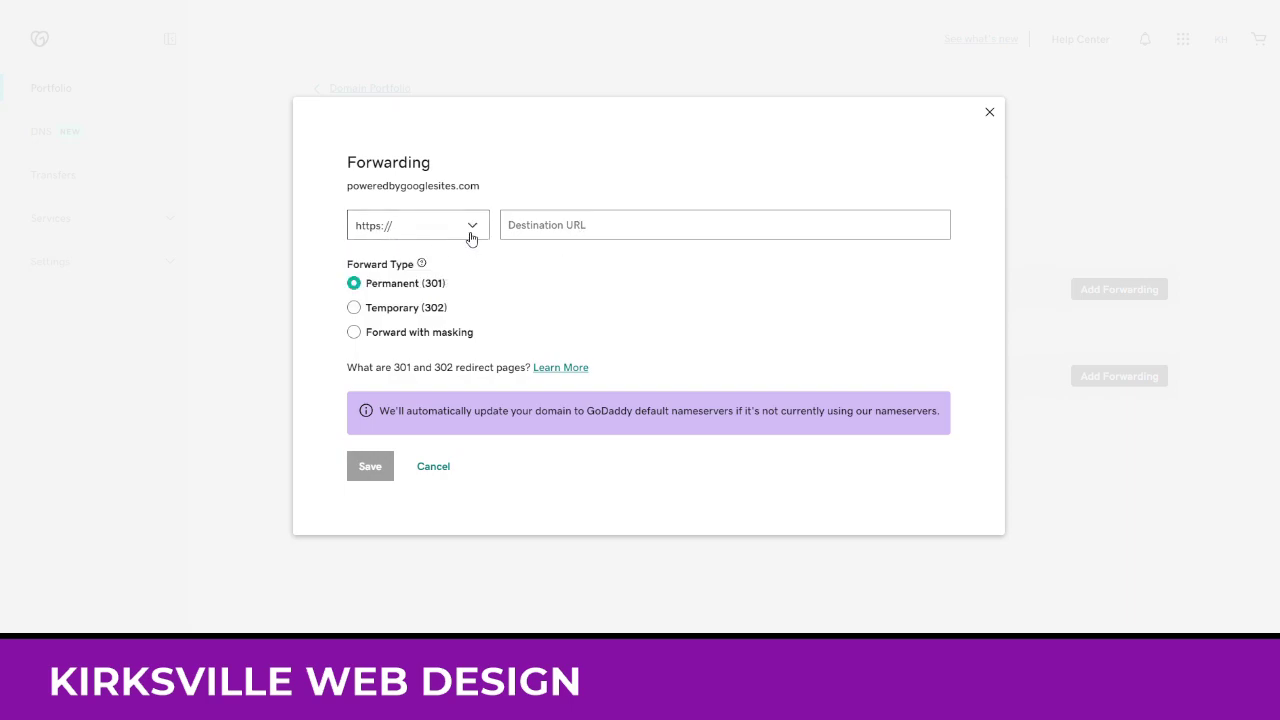
click(609, 229)
text(www.powe)
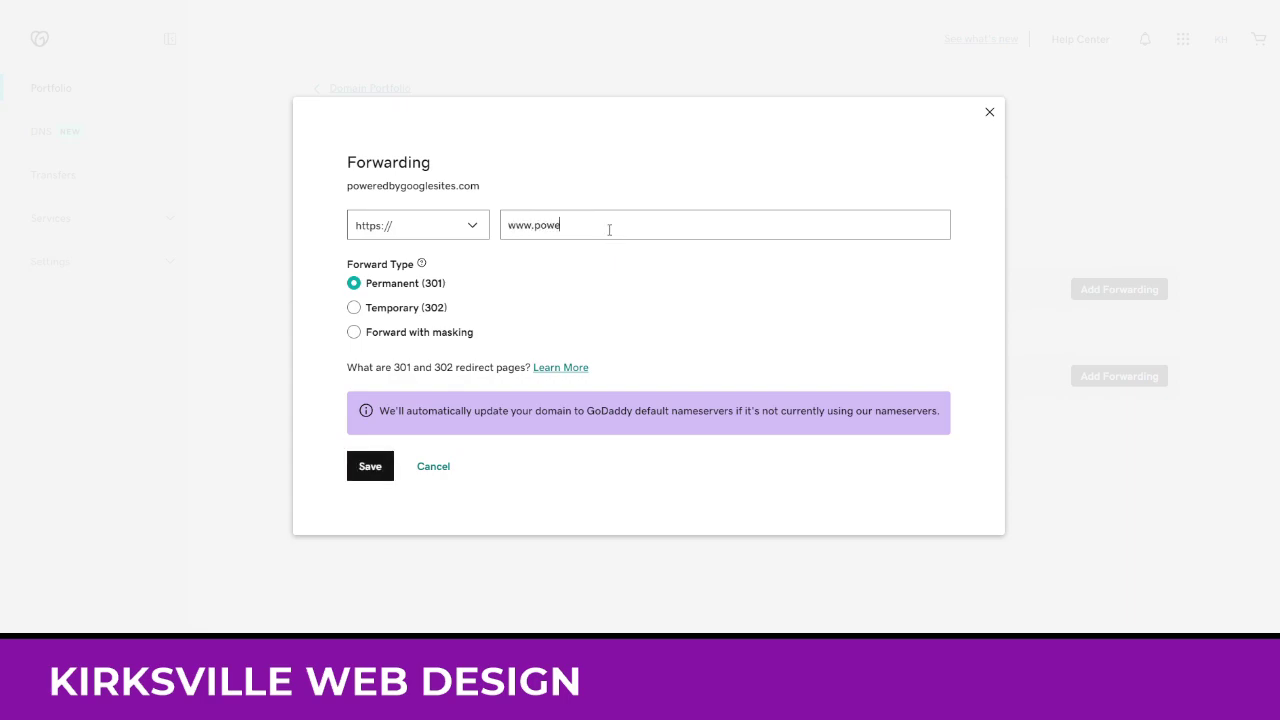
text(r)
text(edbygoogle.)
text(c)
text(sites.com)
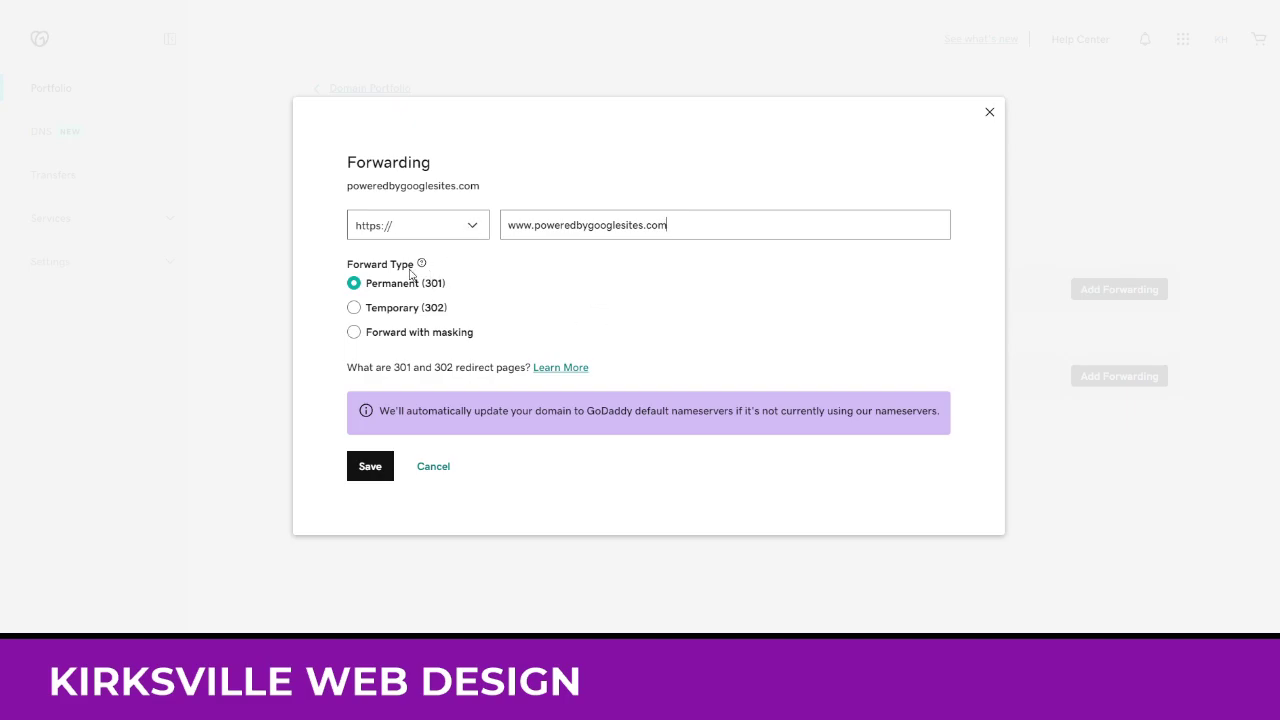
mouse_move(423, 264)
click(377, 470)
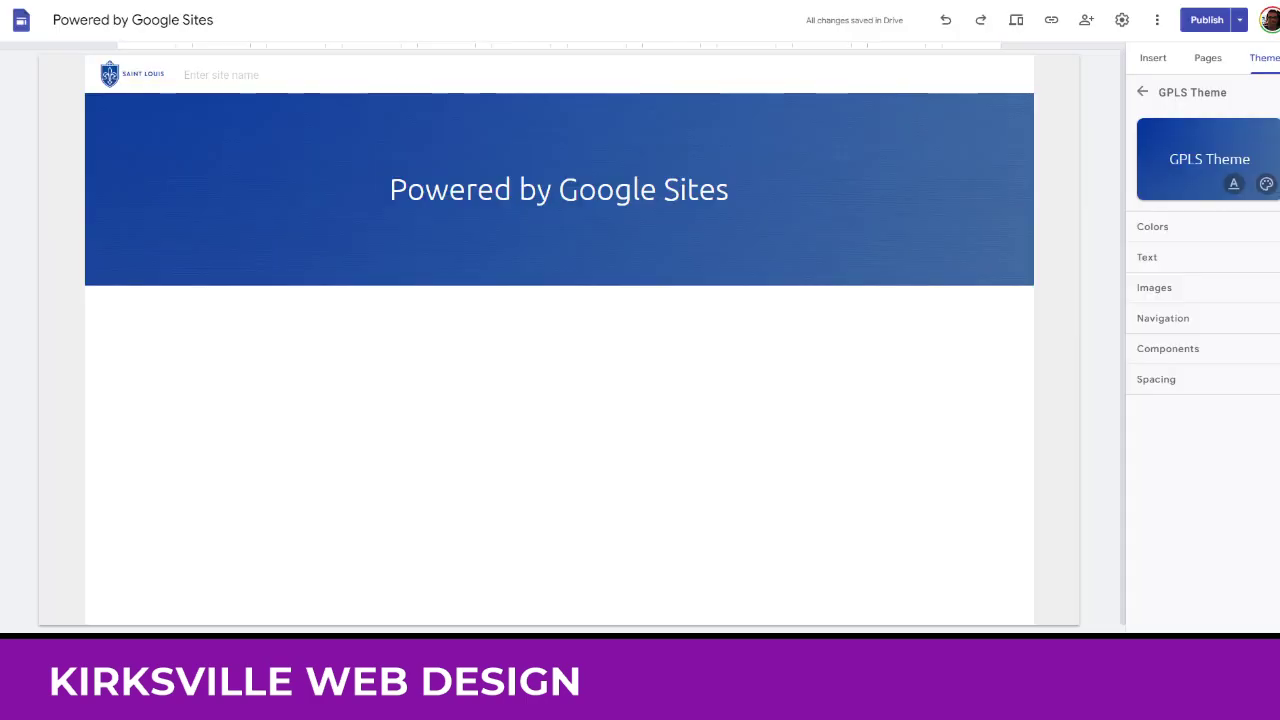
click(1241, 20)
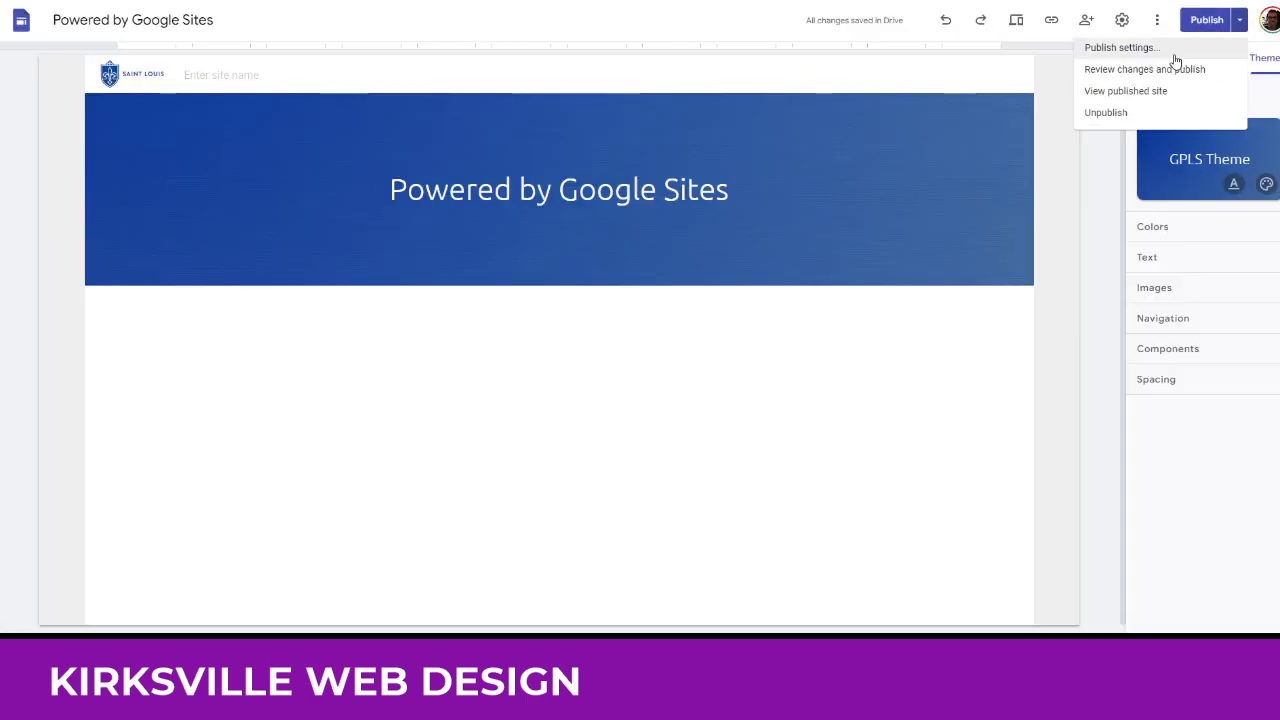
click(1174, 50)
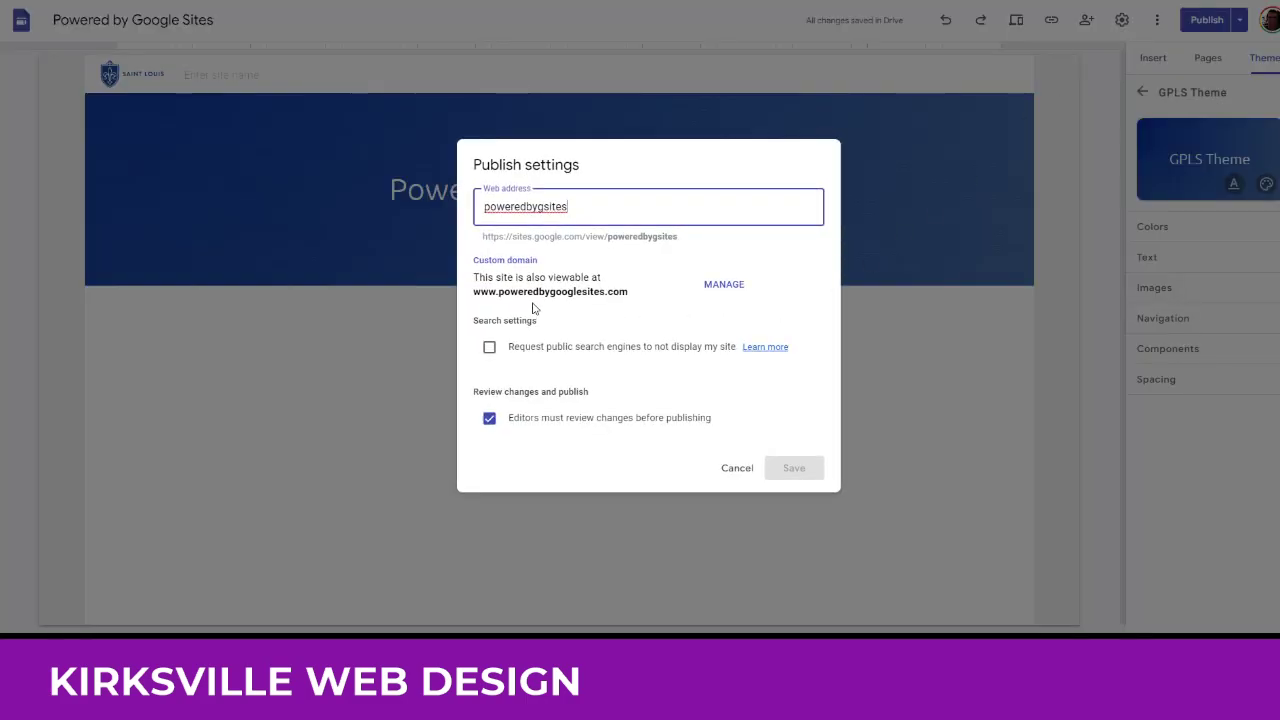
click(735, 475)
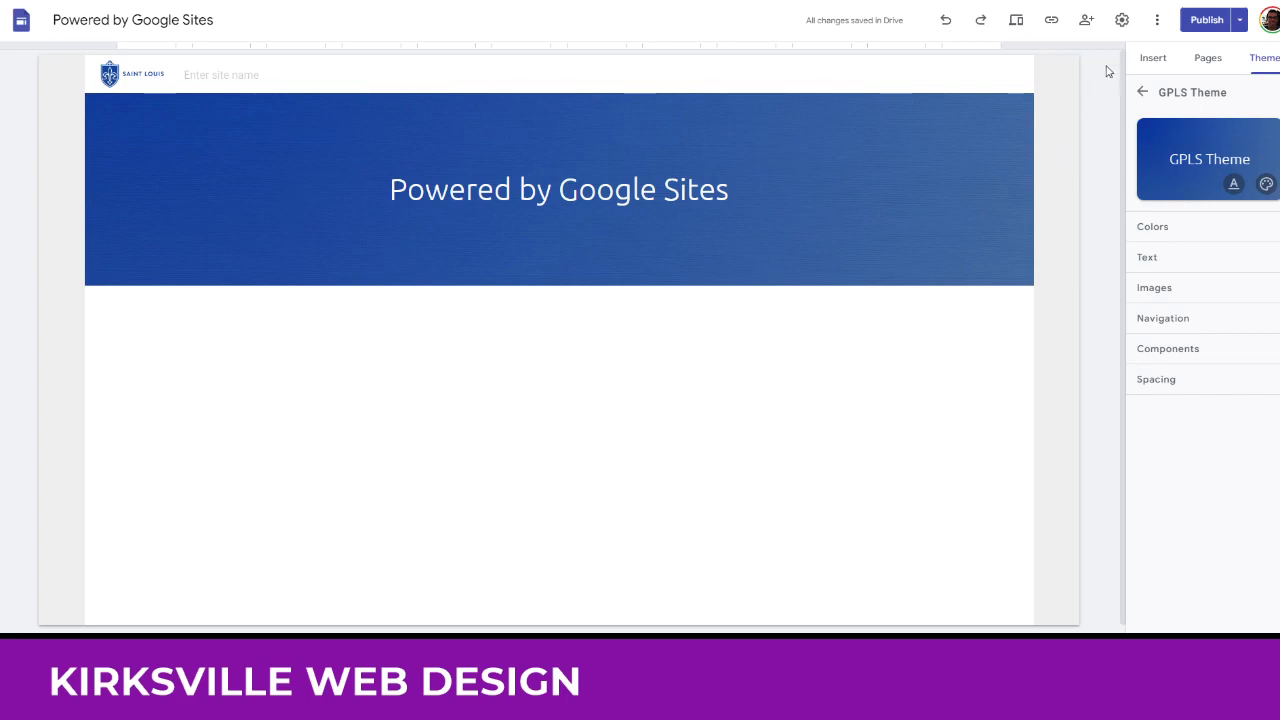
click(1086, 24)
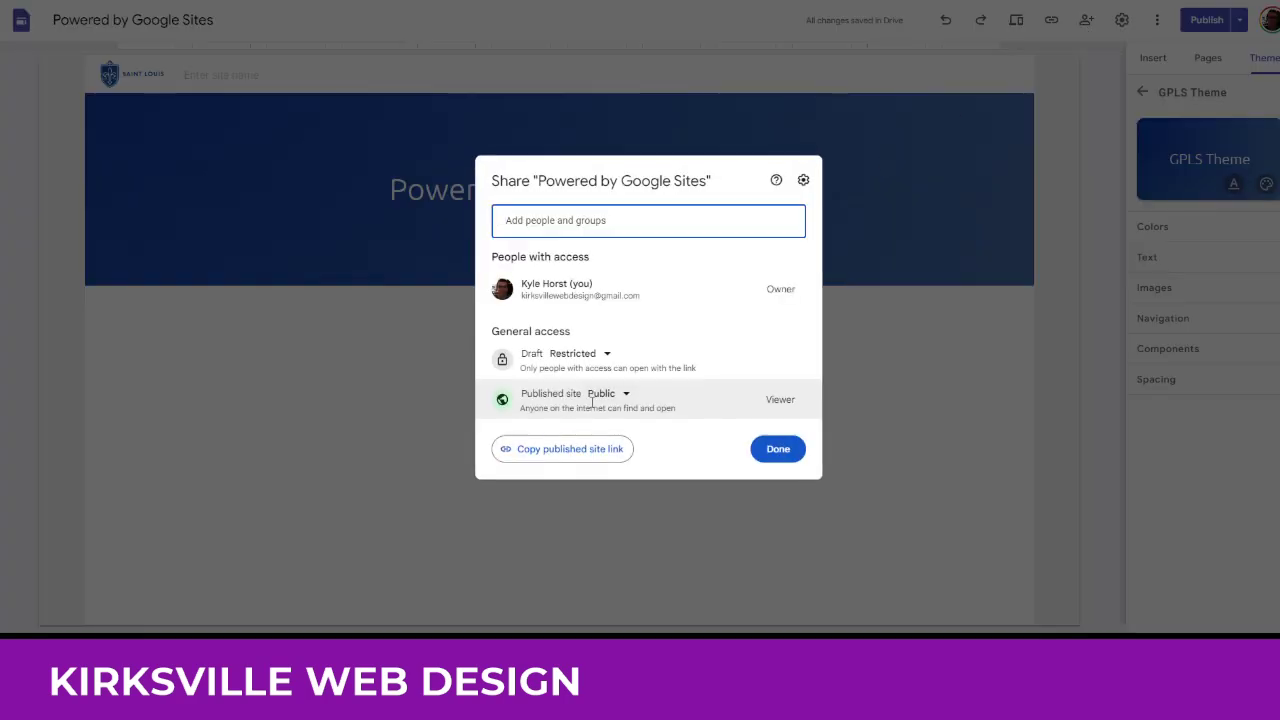
click(779, 449)
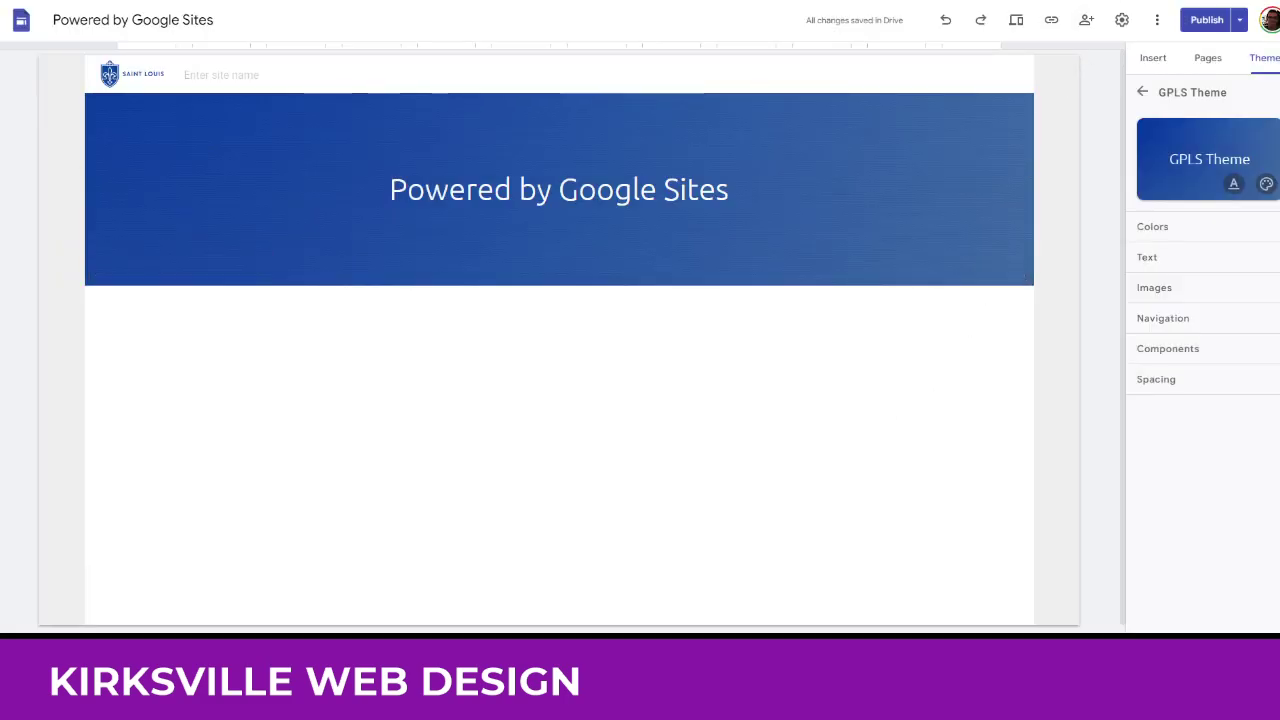
key(ctrl+t)
text(w)
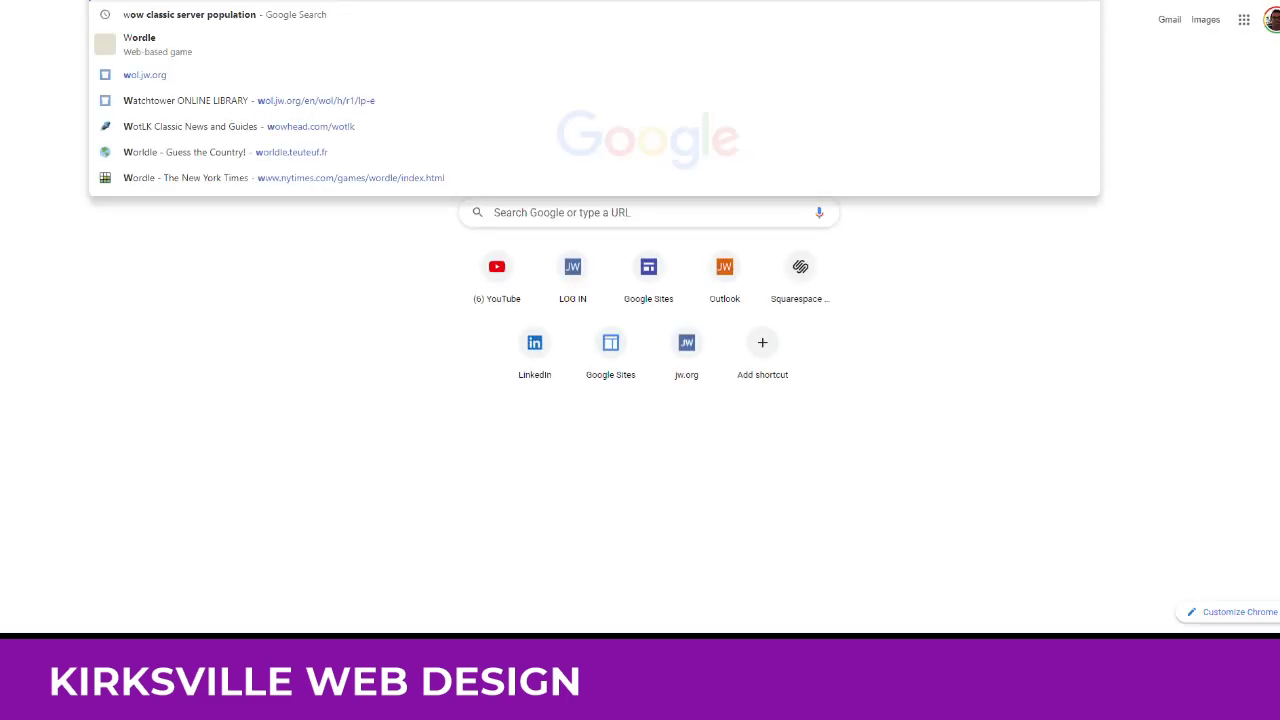
text(ww.pow)
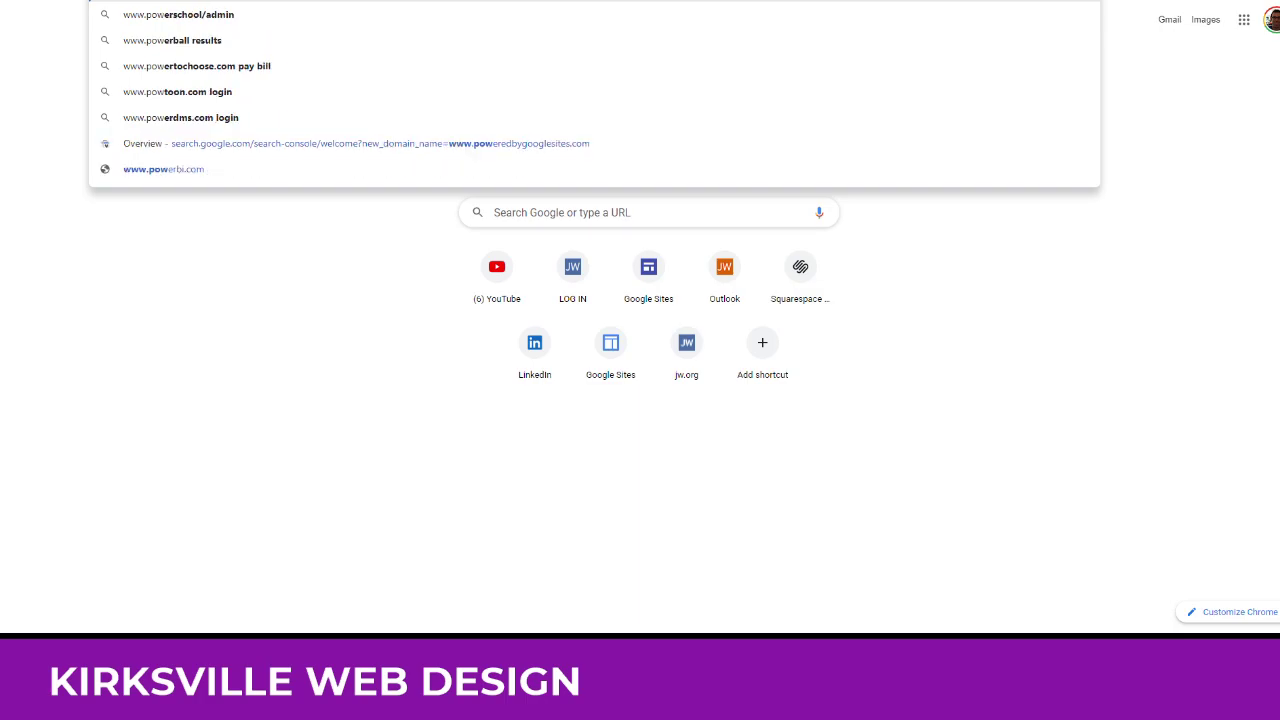
text(eredby)
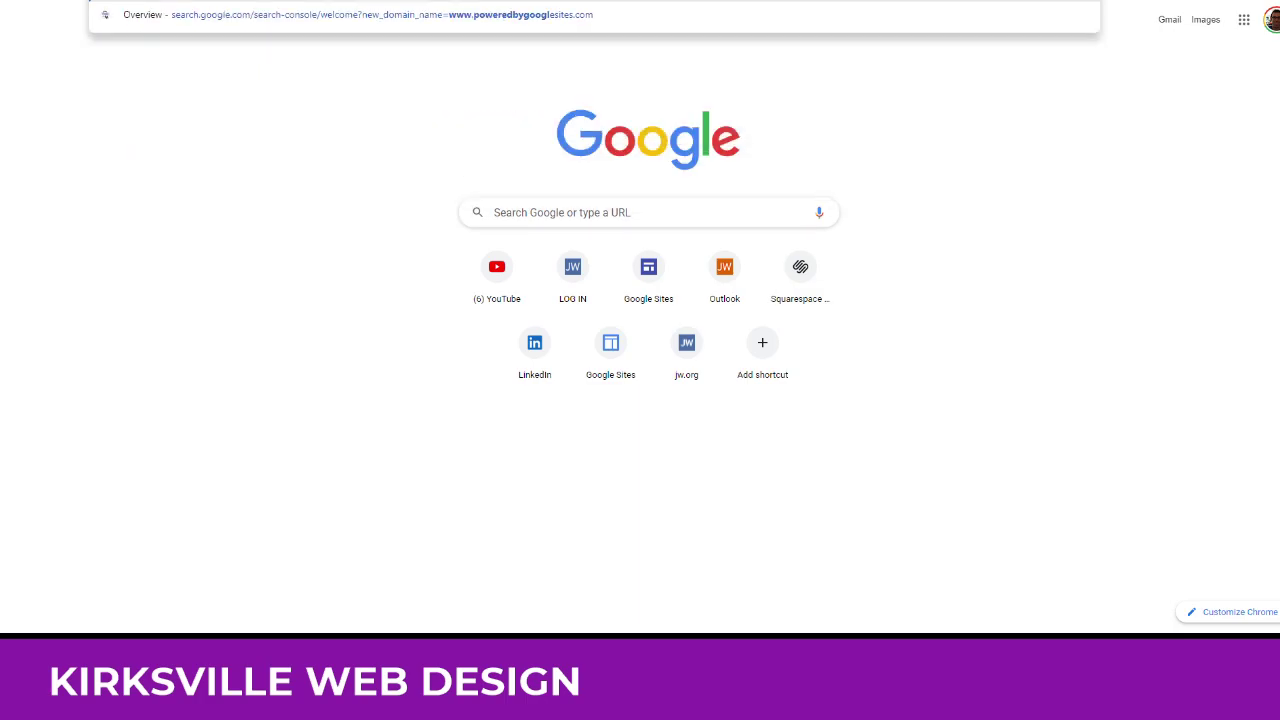
text(sites.com)
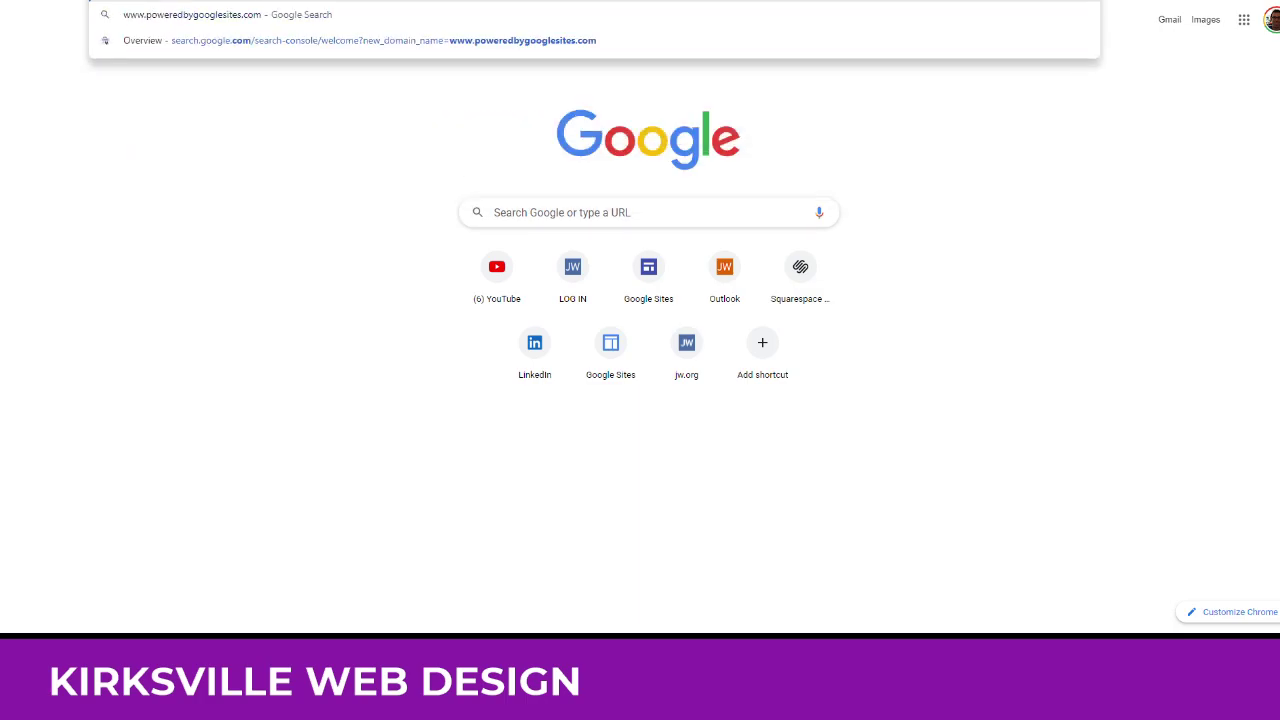
key(Return)
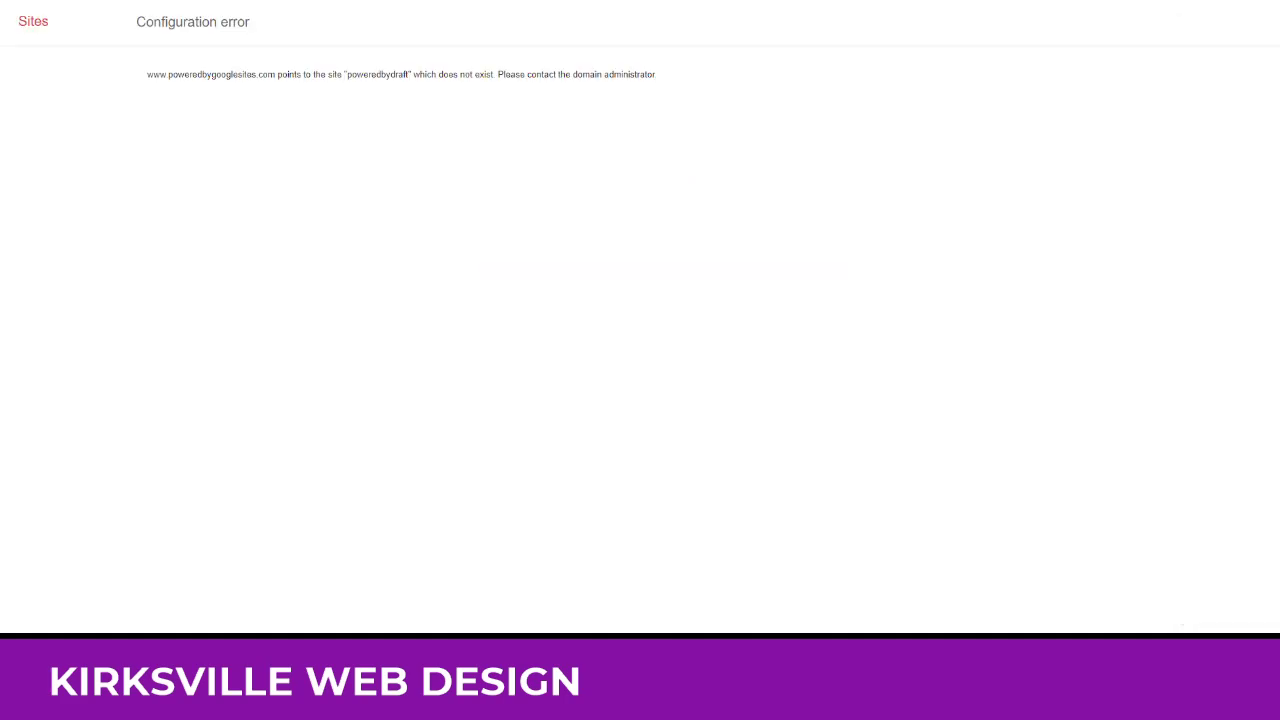